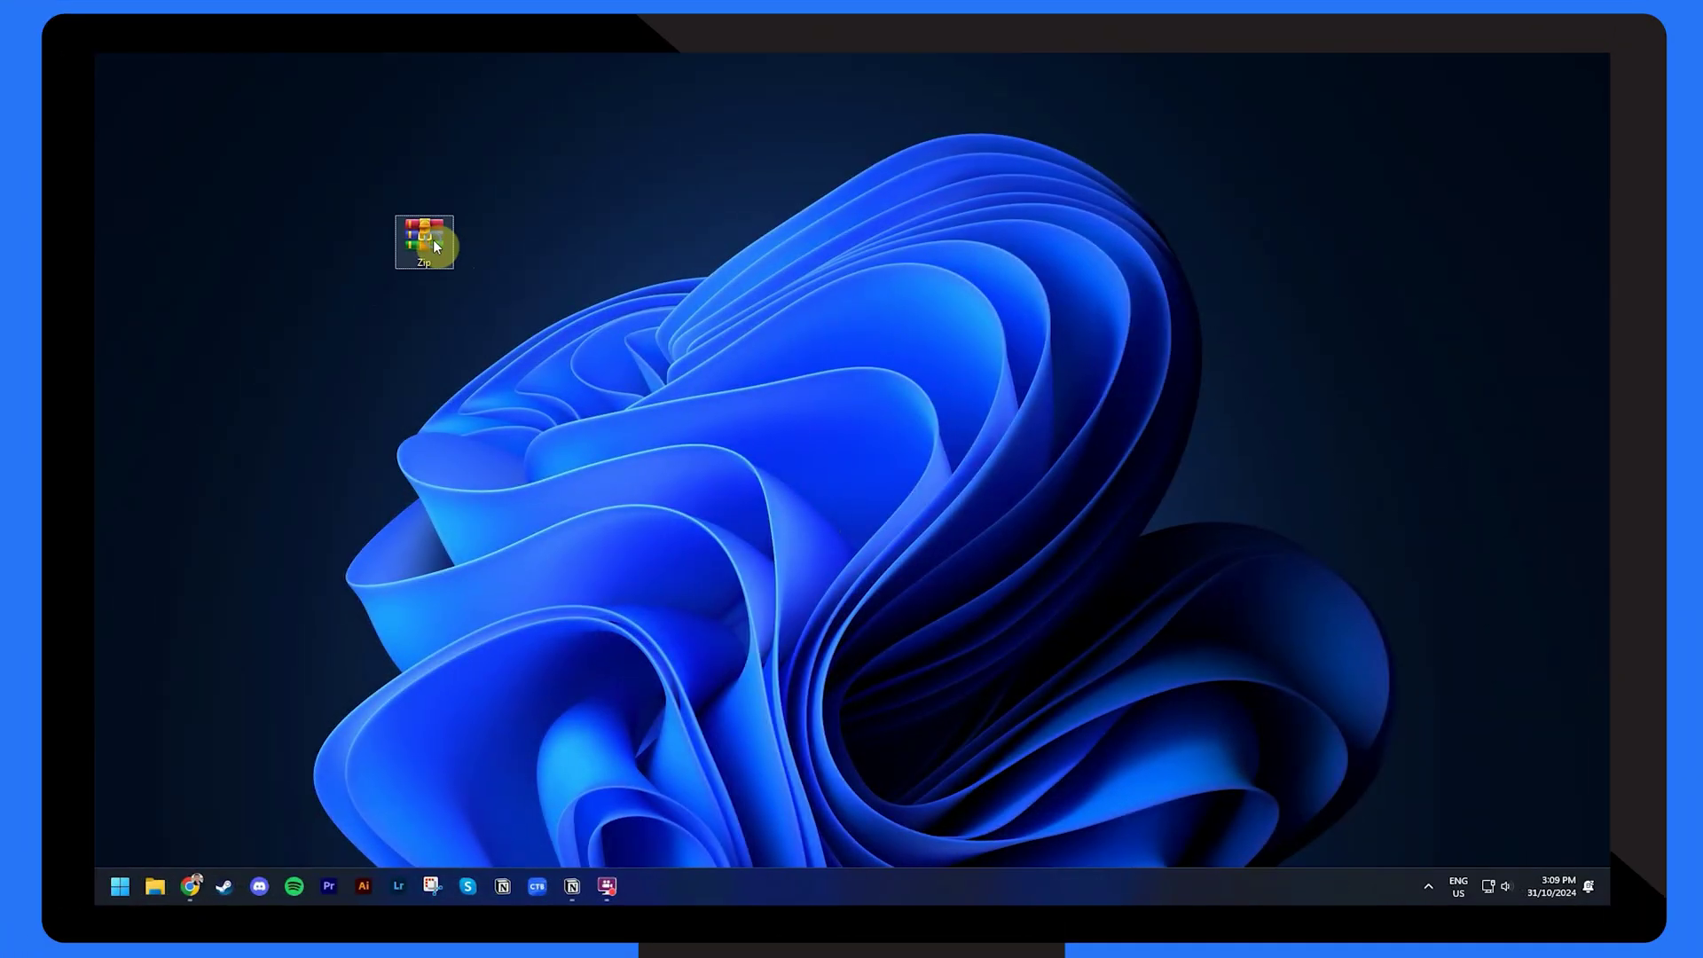
- Open the 'Choose another app' list for Zip.rar and scroll down to Notepad
{"action": "right_click", "coordinate": [435, 245]}
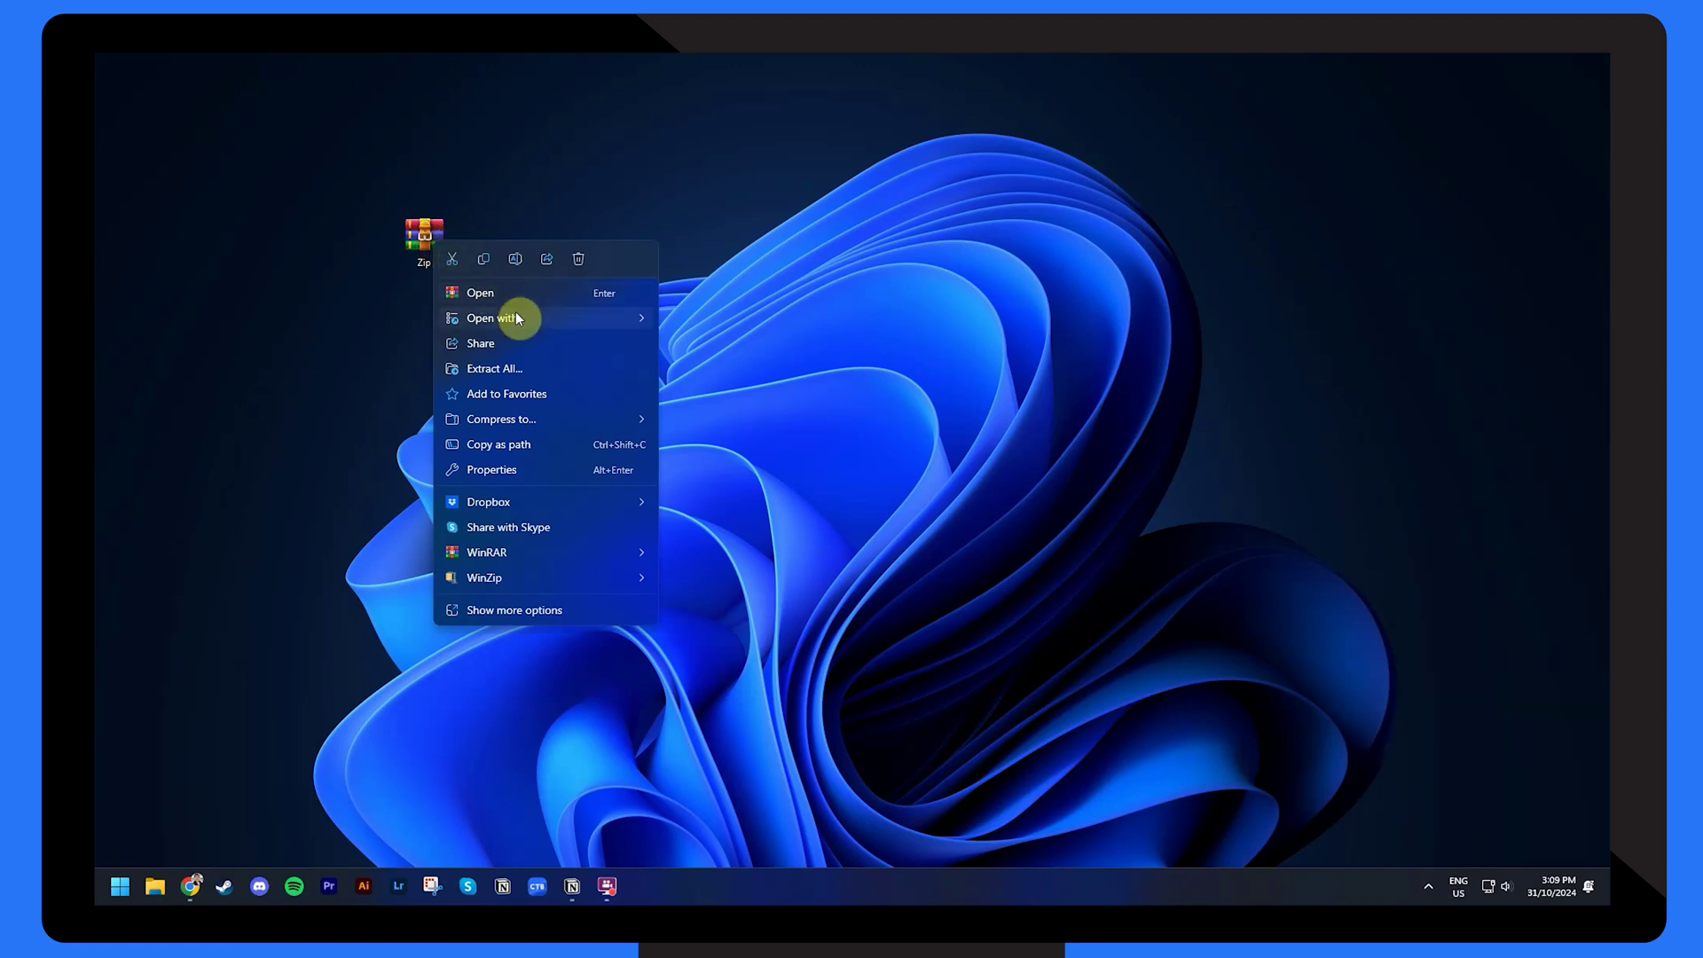
{"action": "mouse_move", "coordinate": [521, 319]}
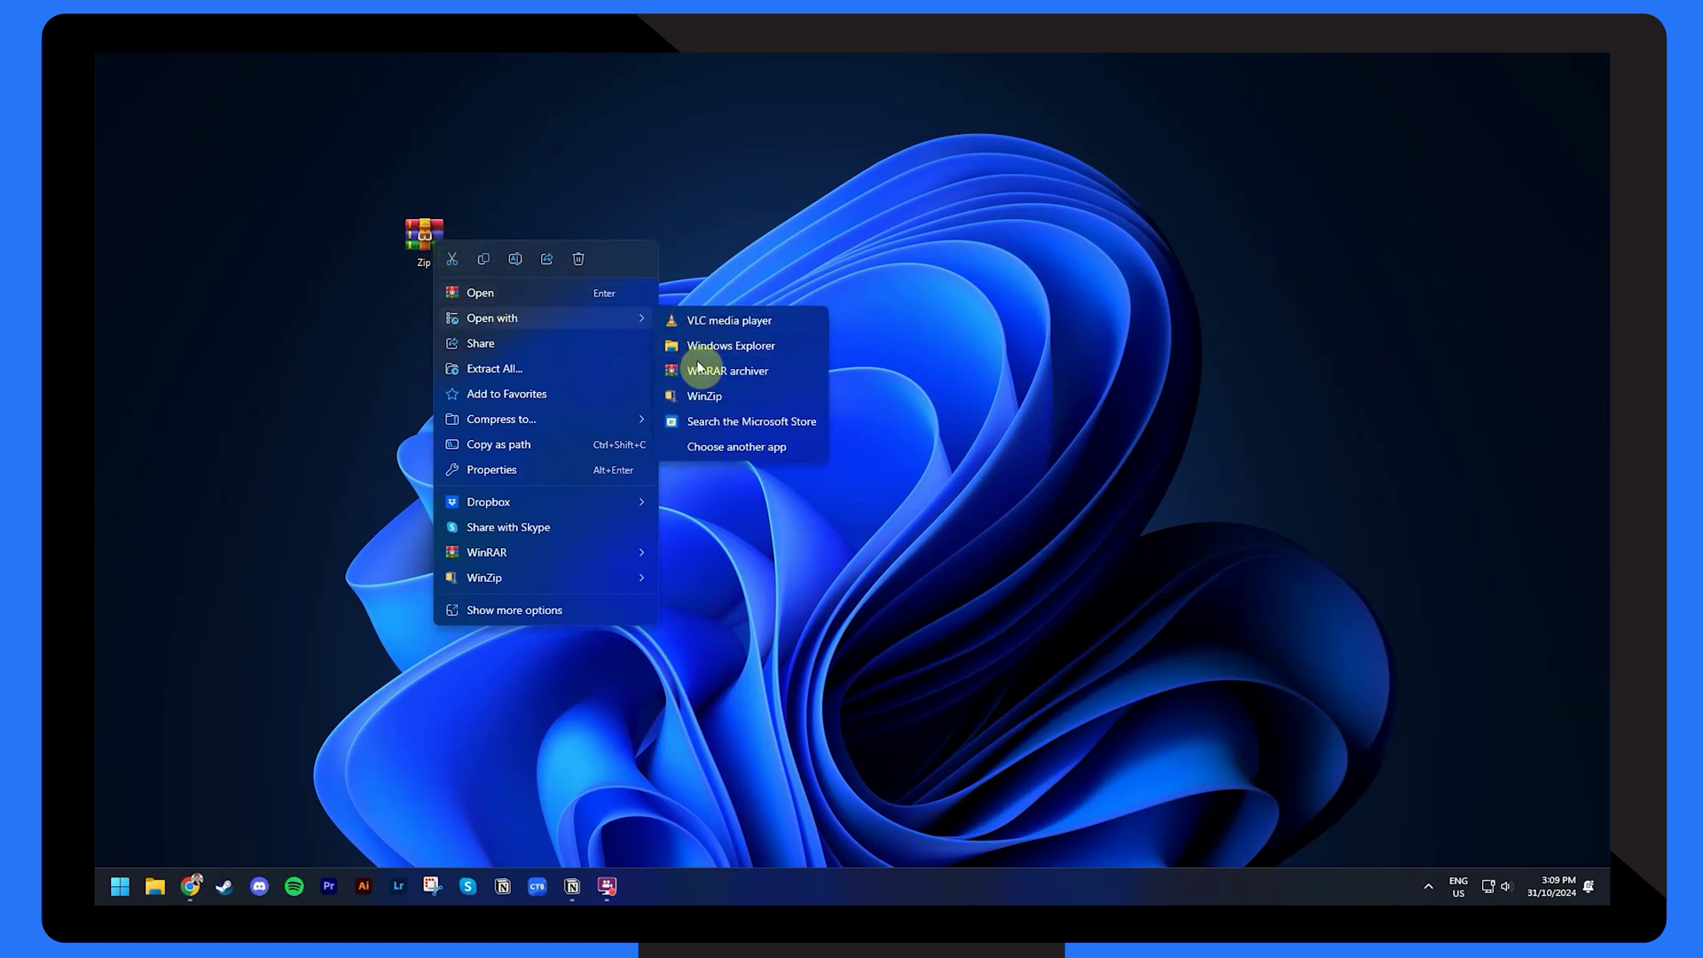
{"action": "left_click", "coordinate": [730, 447]}
{"action": "scroll", "coordinate": [730, 451], "scroll_direction": "down", "scroll_amount": 5}
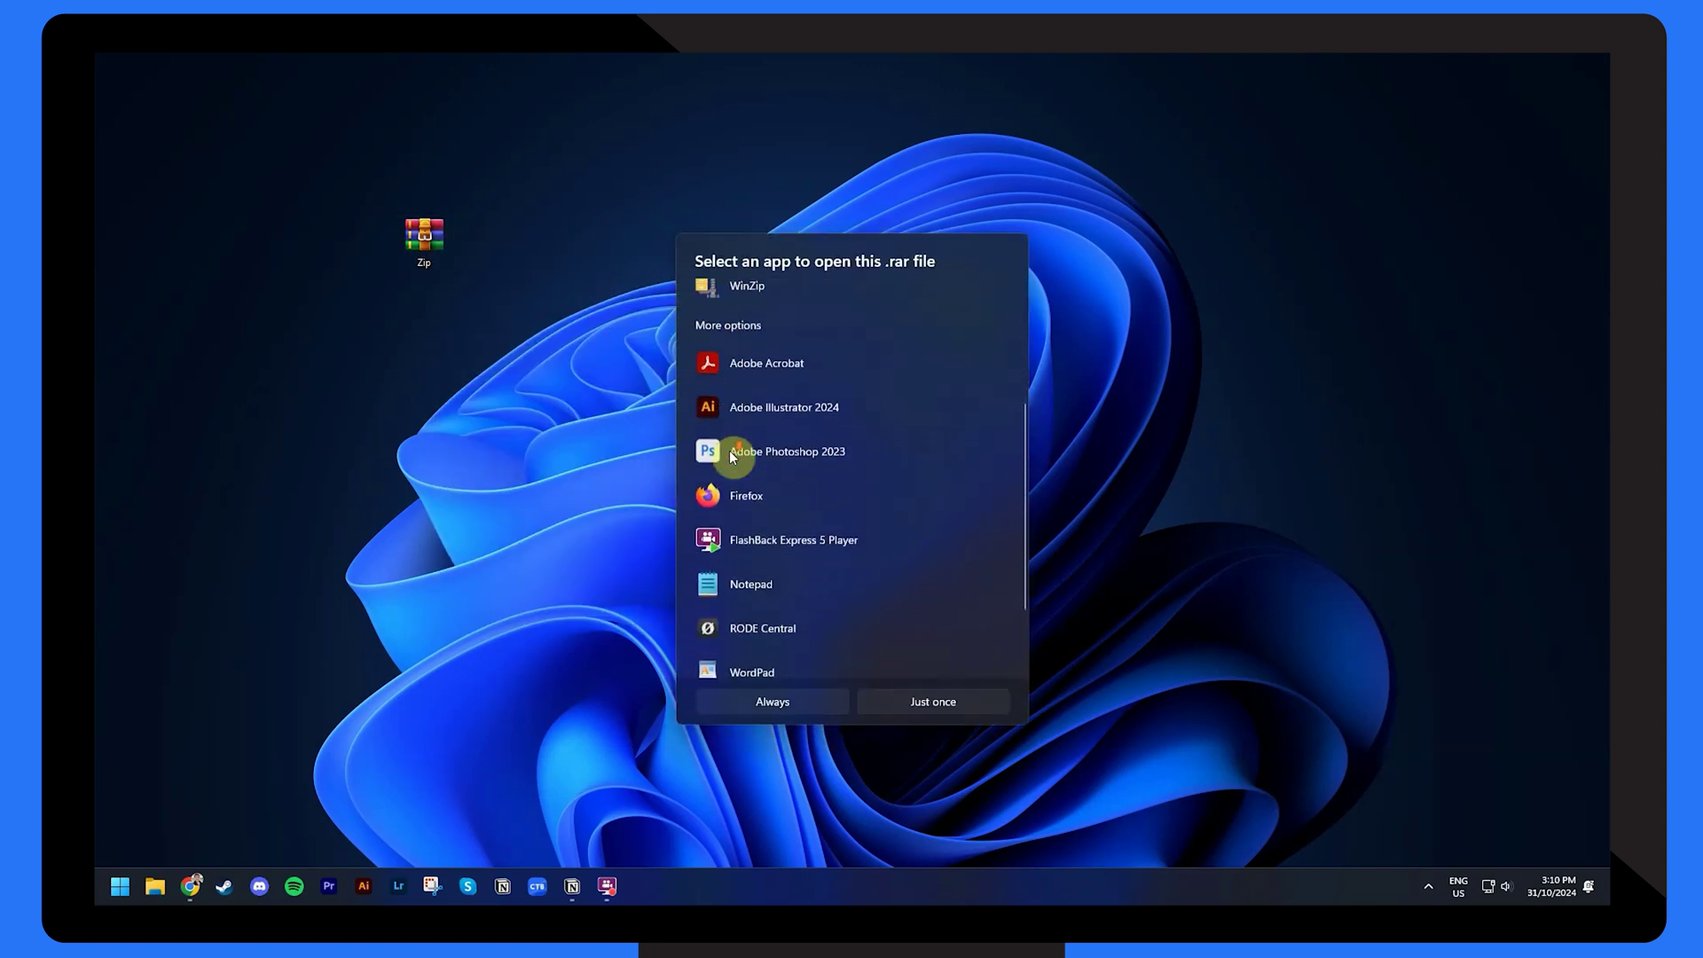
- Open Zip.rar in Notepad just once, replace all of a garbled byte string, then open it in WinRAR
{"action": "left_click", "coordinate": [930, 700]}
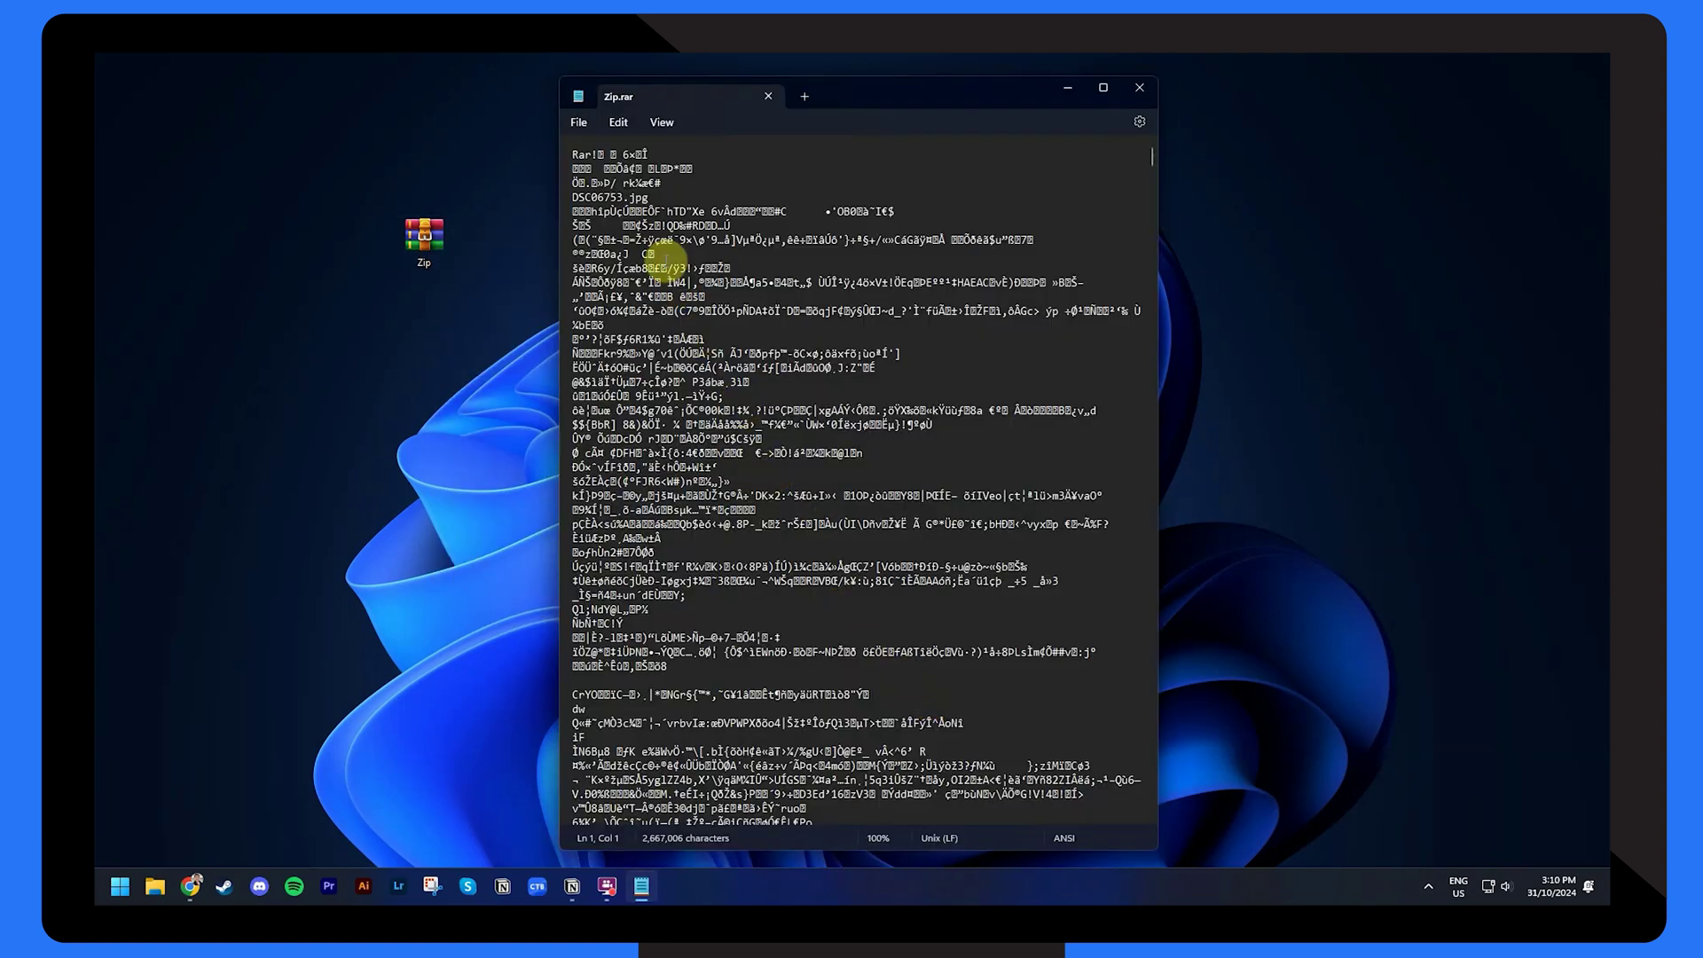
{"action": "left_click", "coordinate": [622, 123]}
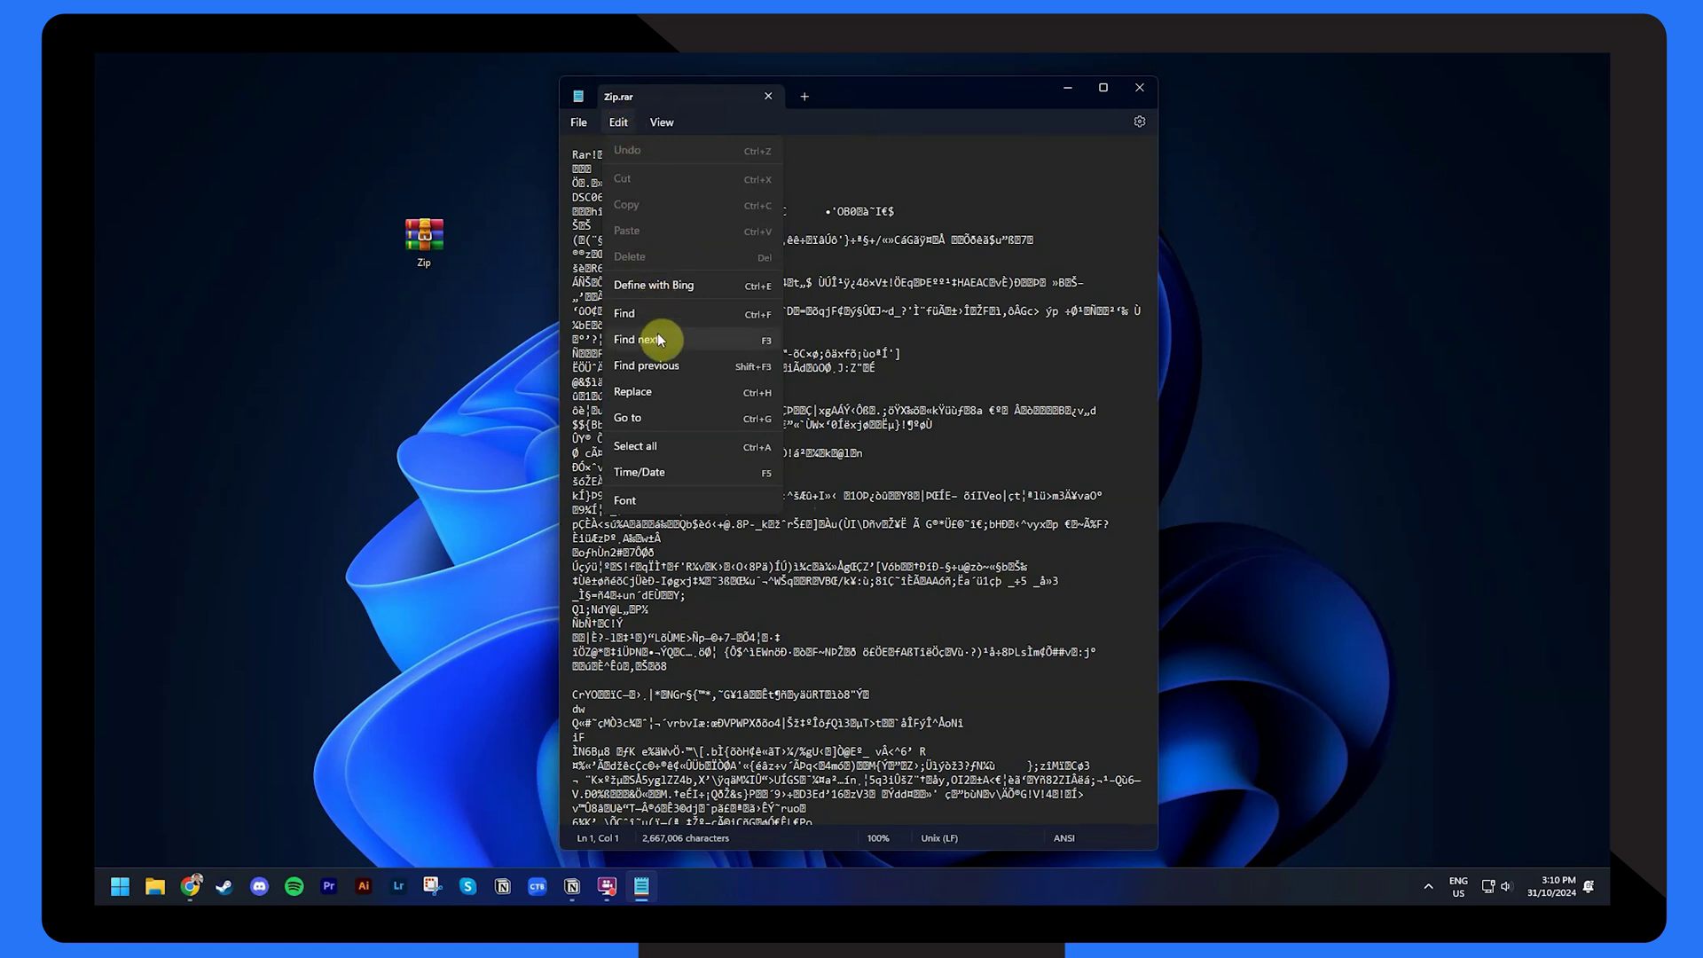
{"action": "left_click", "coordinate": [664, 390]}
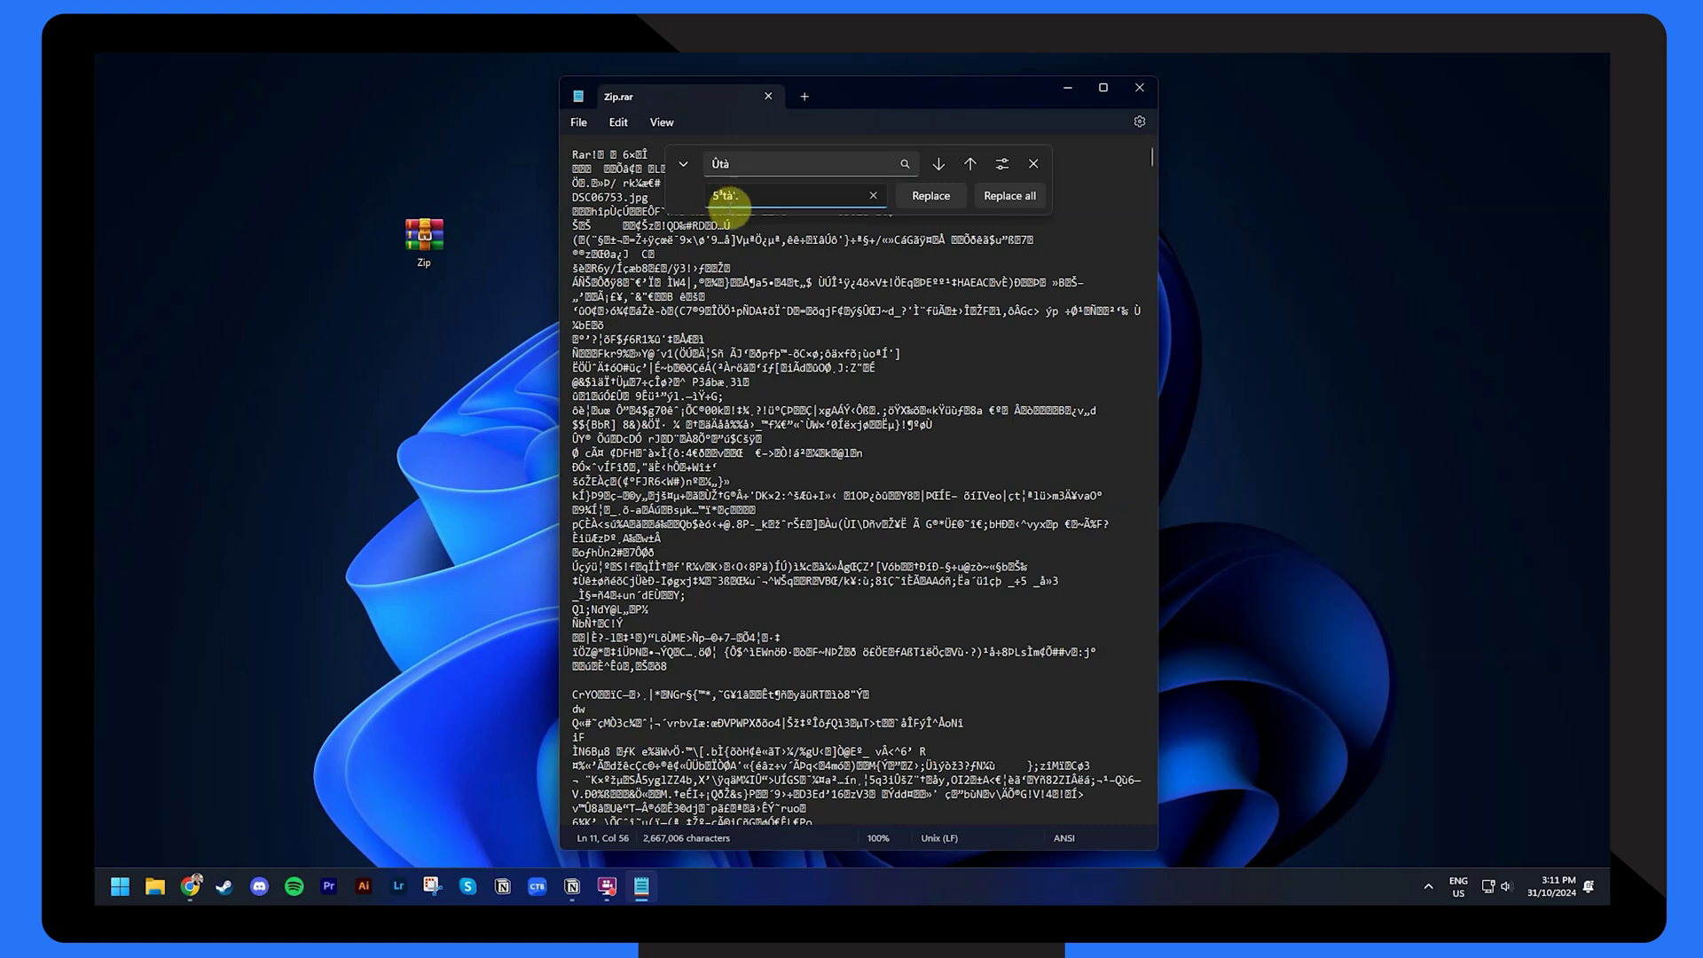
{"action": "left_click", "coordinate": [1025, 199]}
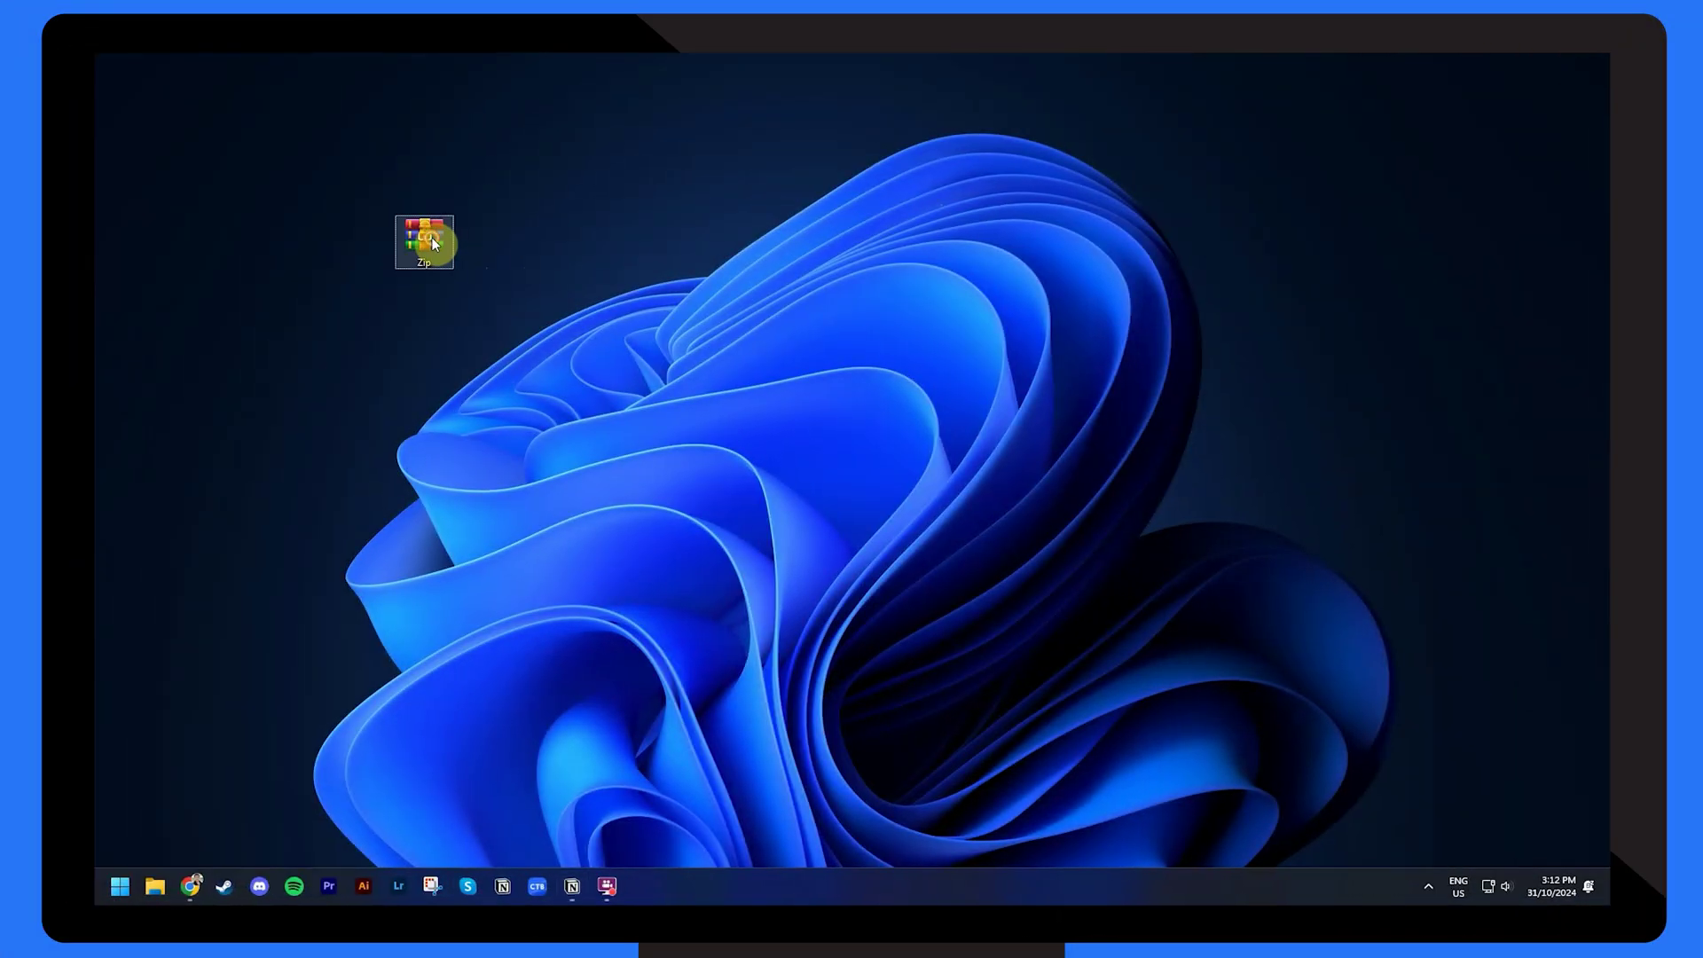
{"action": "double_click", "coordinate": [434, 243]}
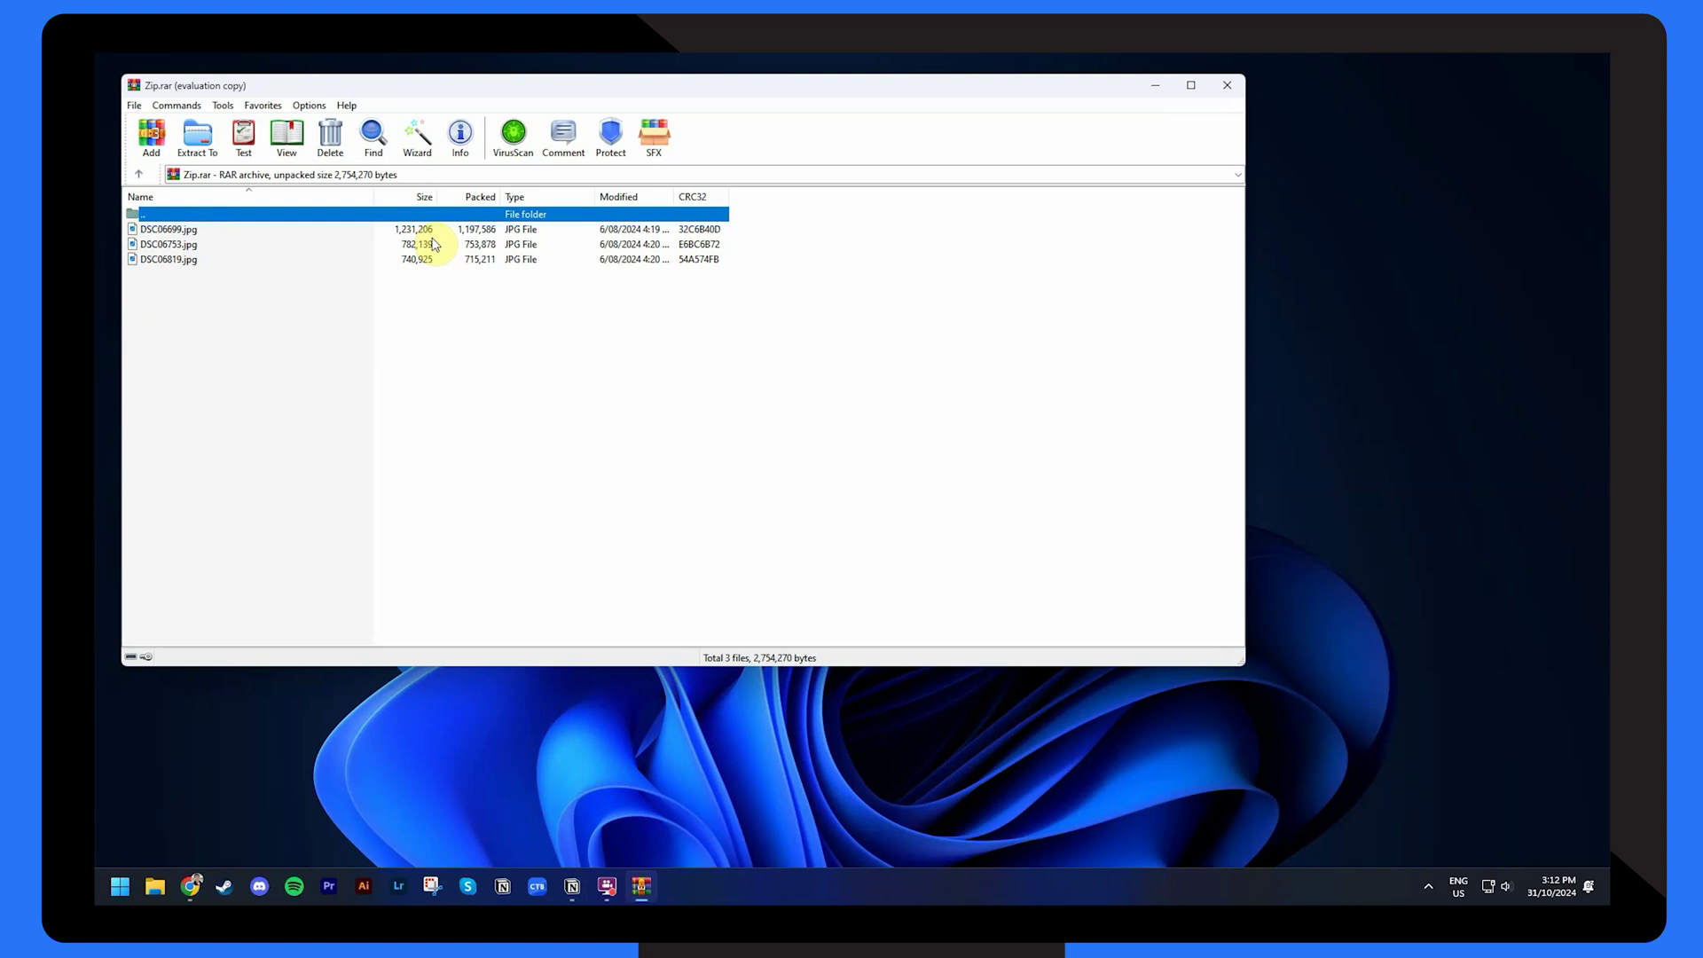
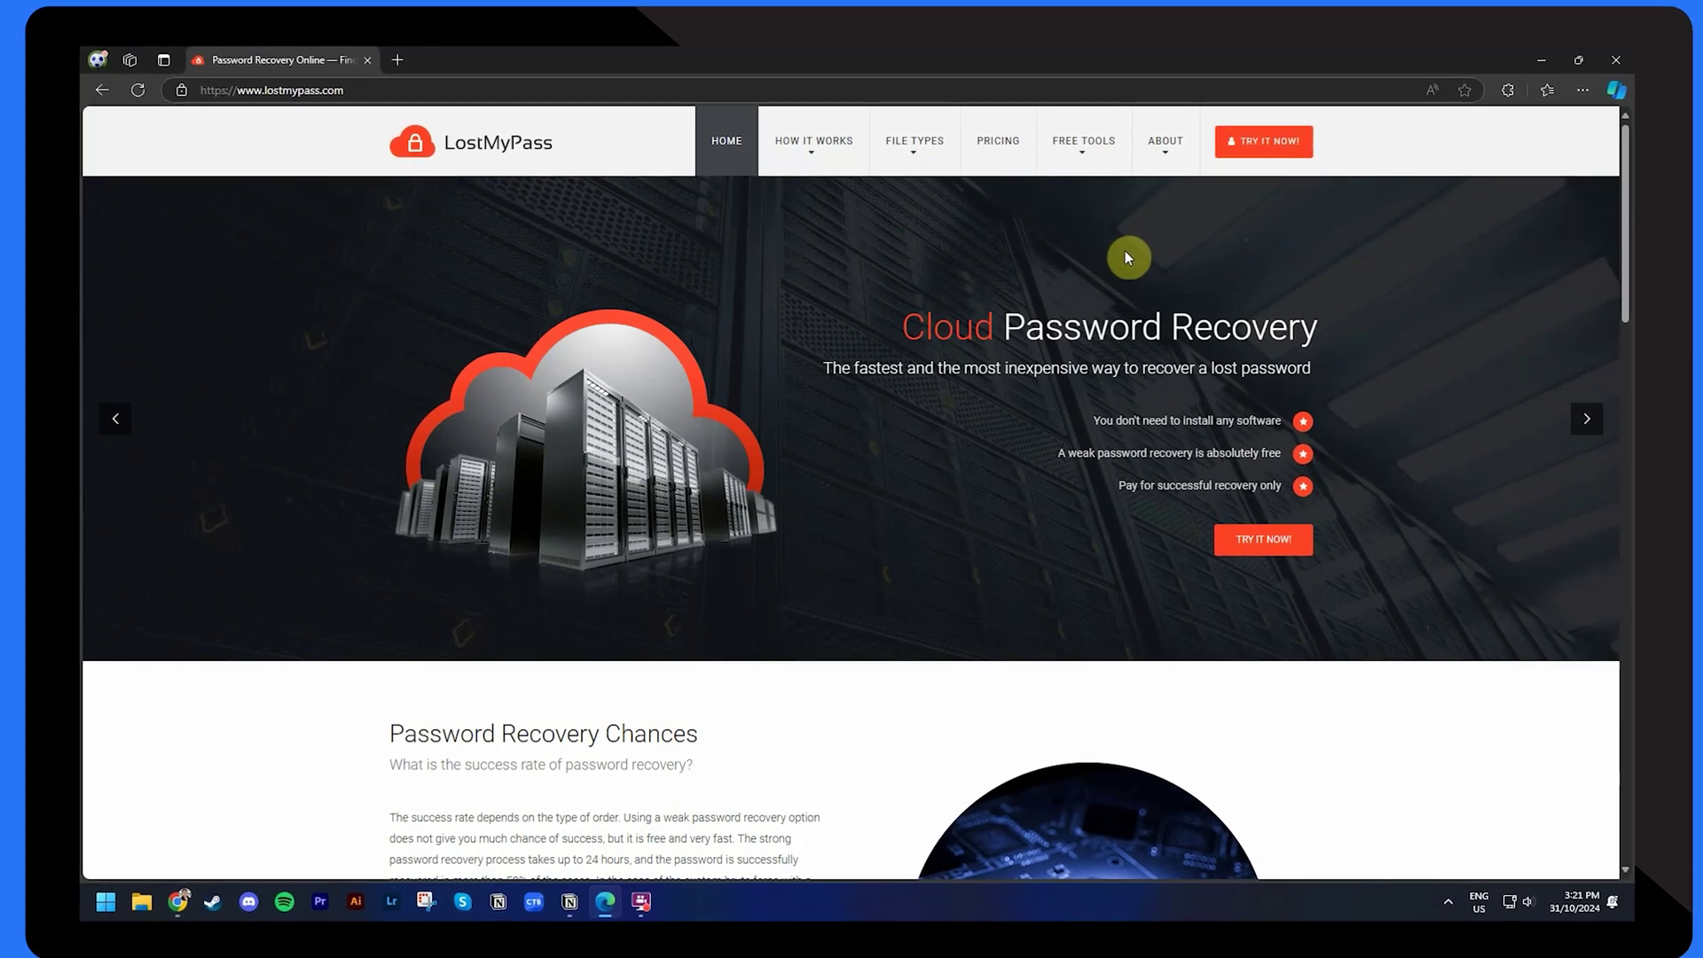
- Go to the Zip Password Recovery page via Zip under Archives in the FILE TYPES menu
{"action": "mouse_move", "coordinate": [928, 161]}
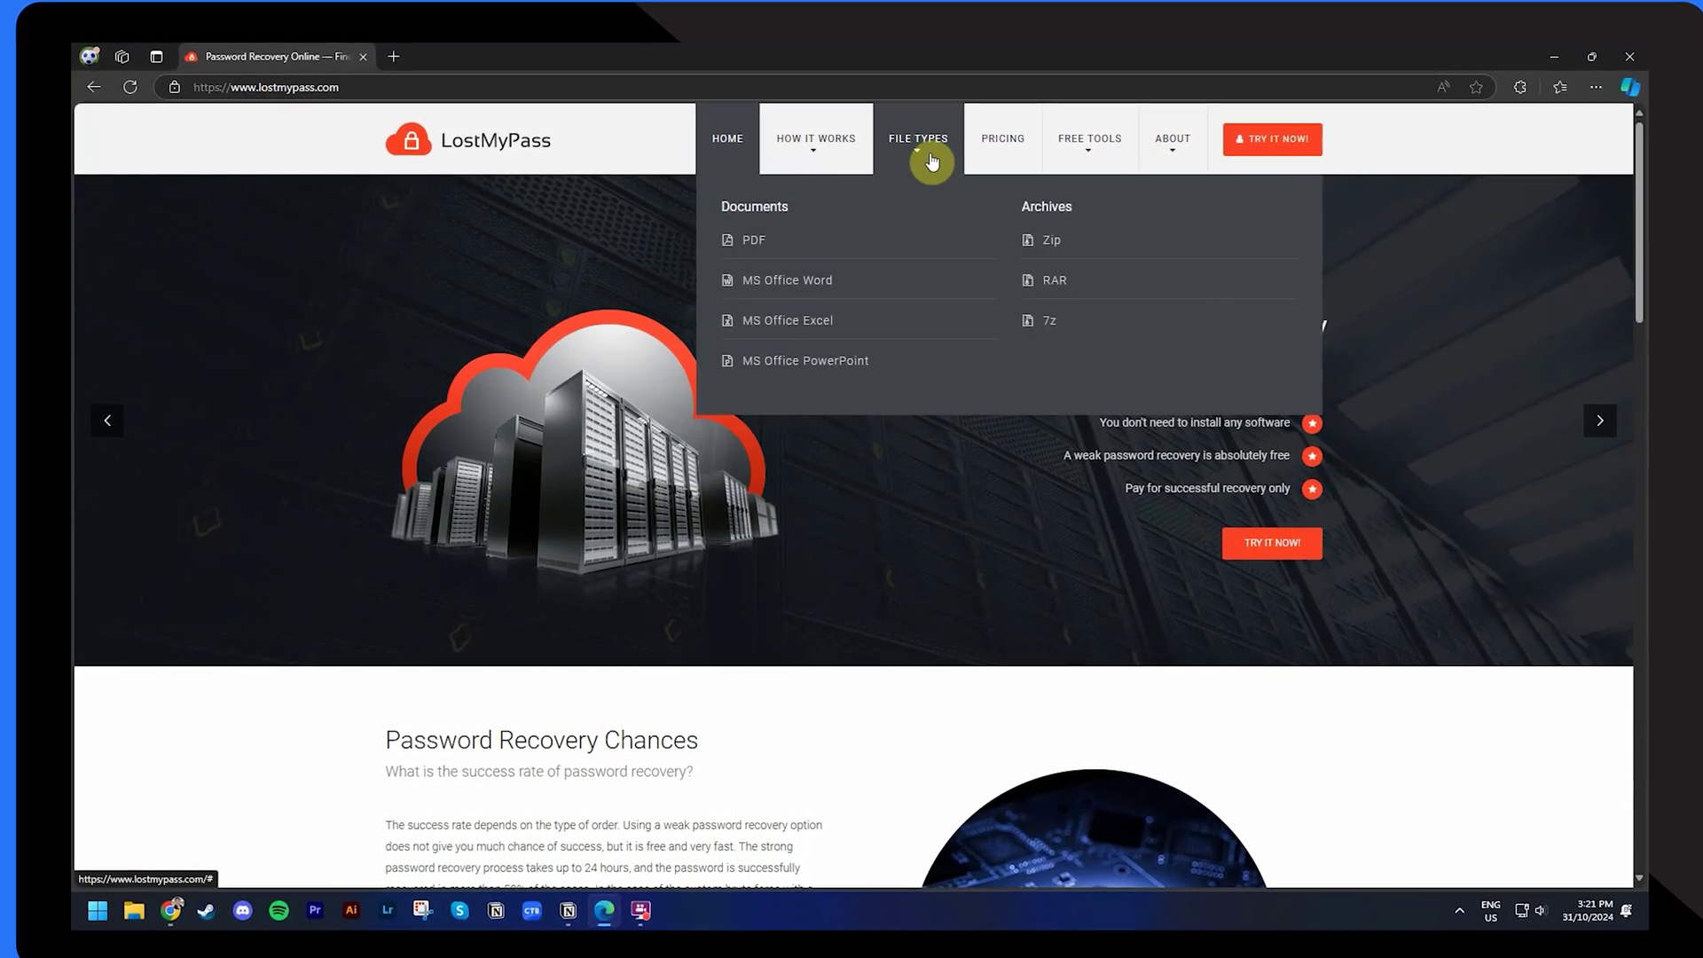
{"action": "left_click", "coordinate": [1057, 248]}
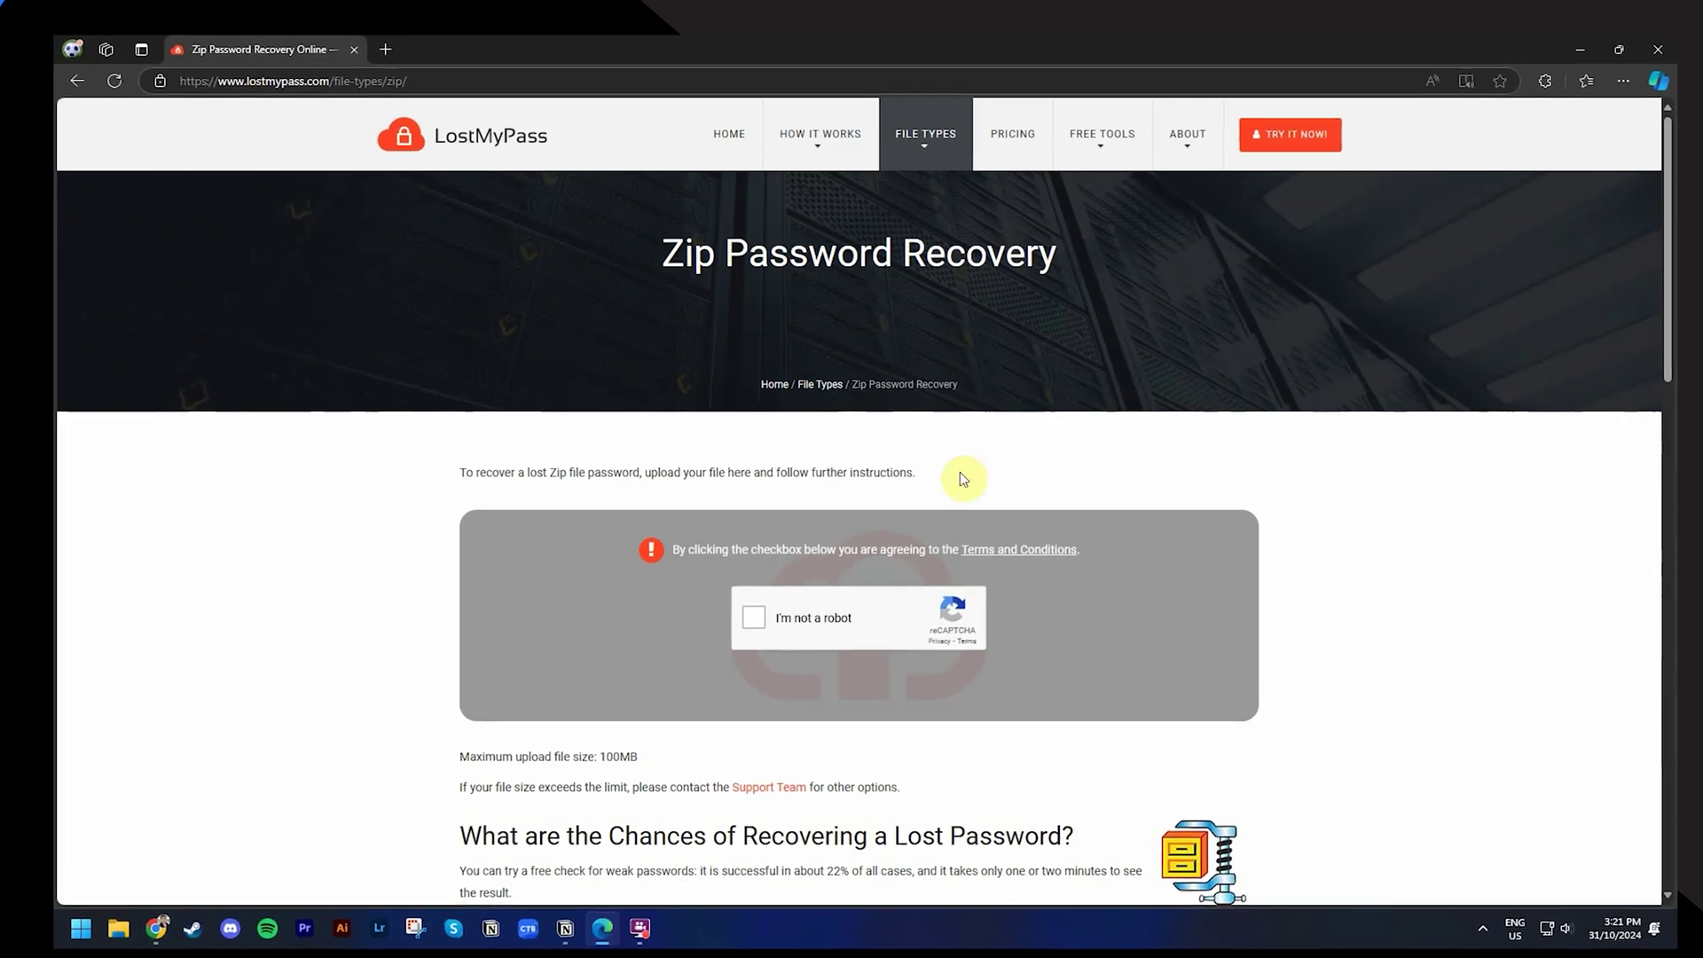
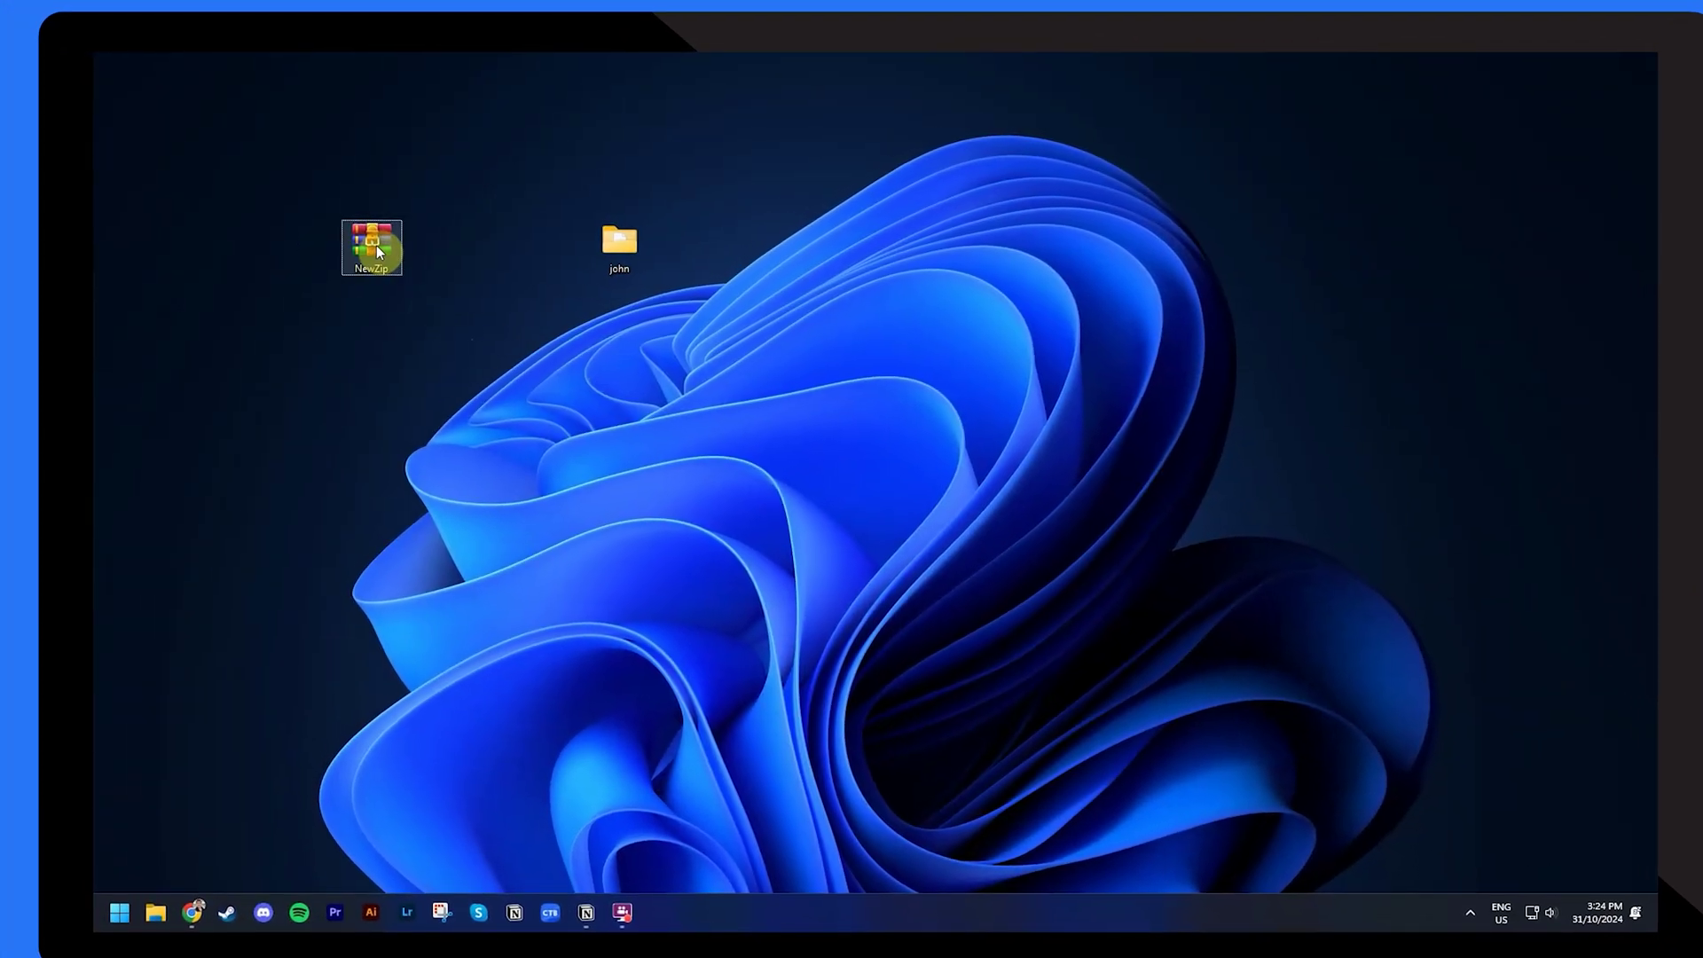
- Use WinRAR to extract NewZip.zip's three JPGs into a Desktop NewZip folder, entering the archive password
{"action": "double_click", "coordinate": [377, 247]}
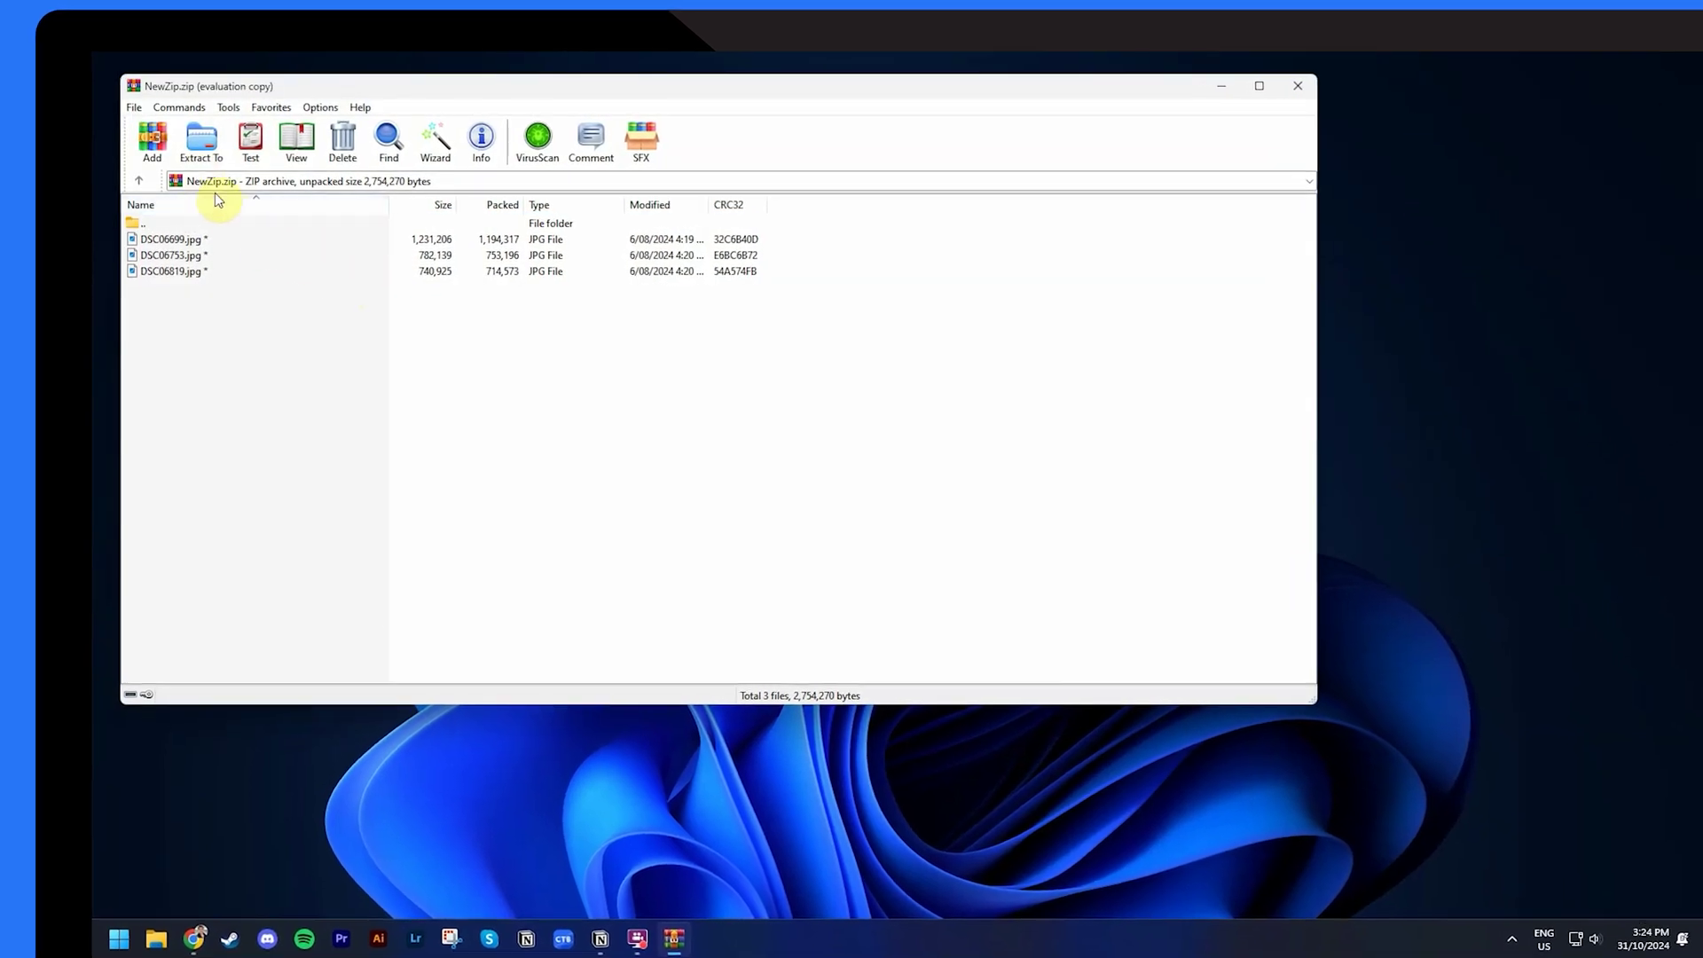
{"action": "left_click", "coordinate": [198, 144]}
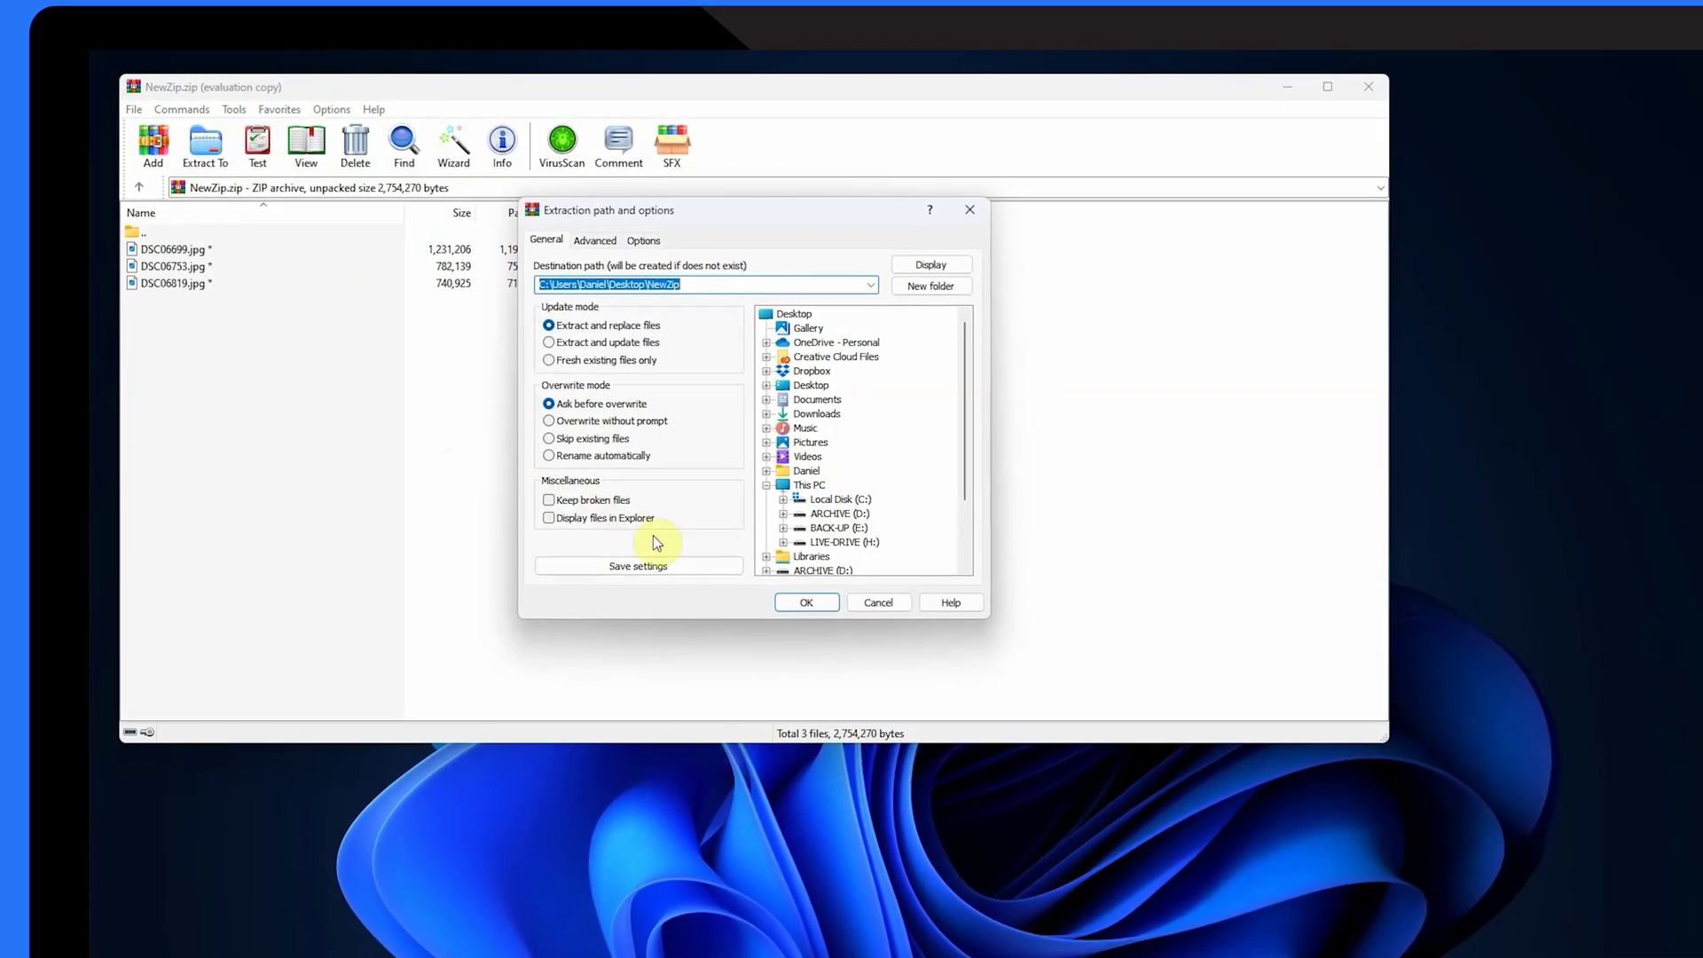
{"action": "left_click", "coordinate": [806, 602]}
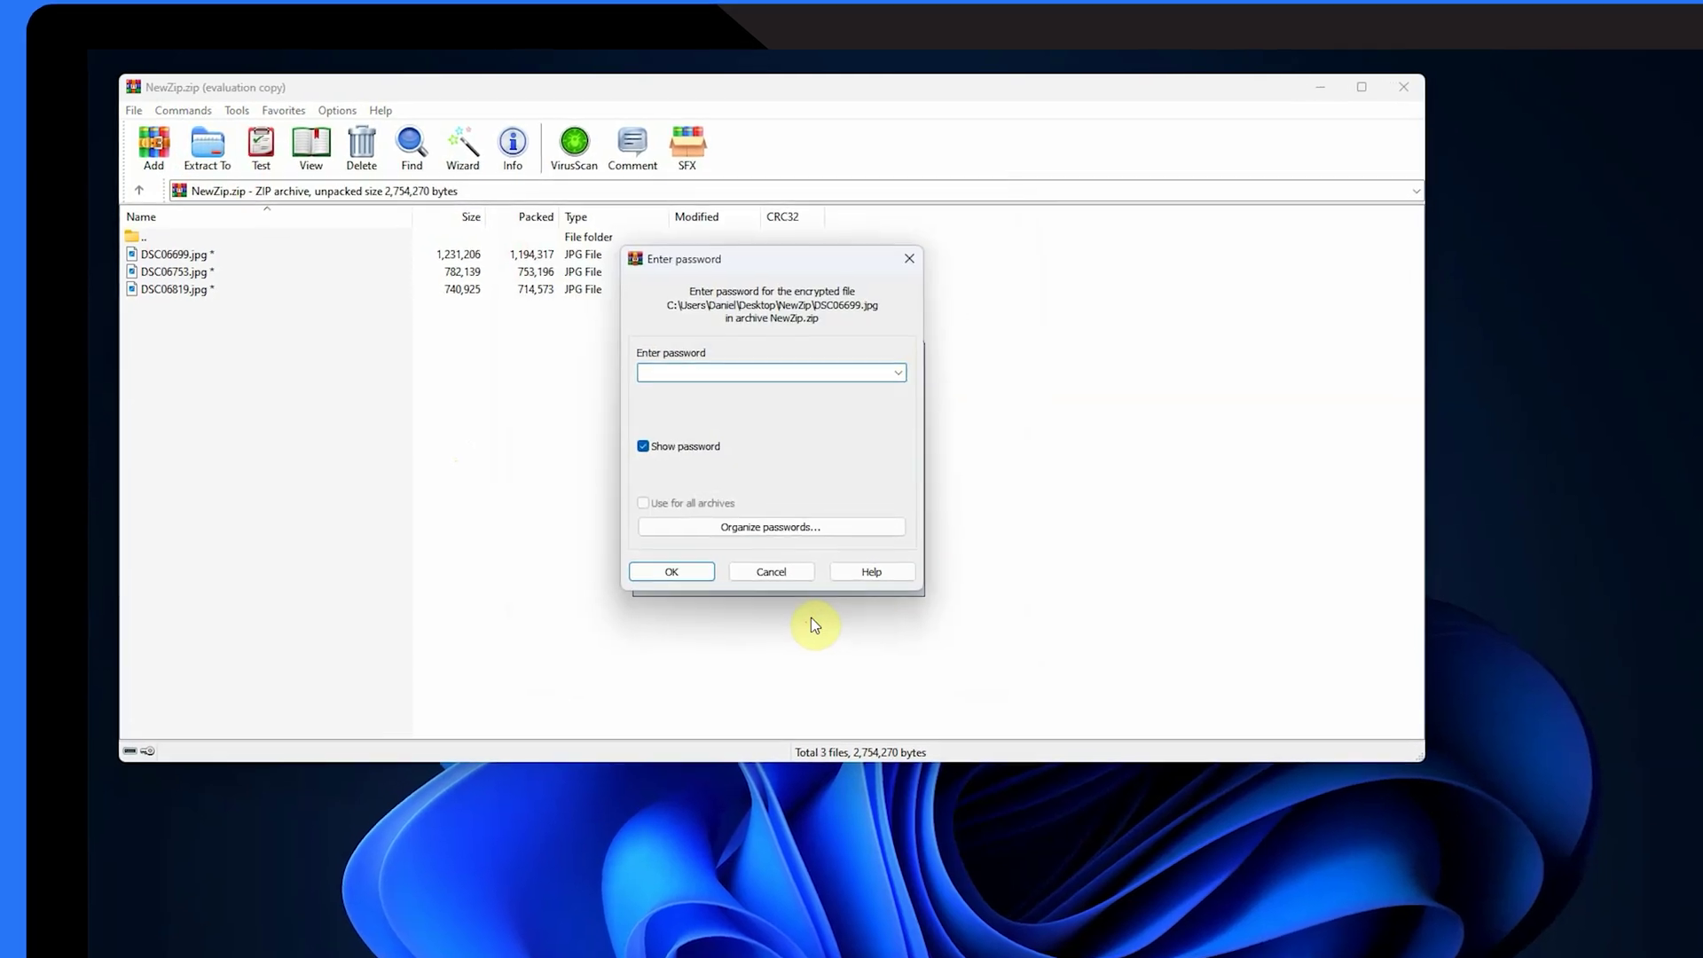
{"action": "type", "text": "pass"}
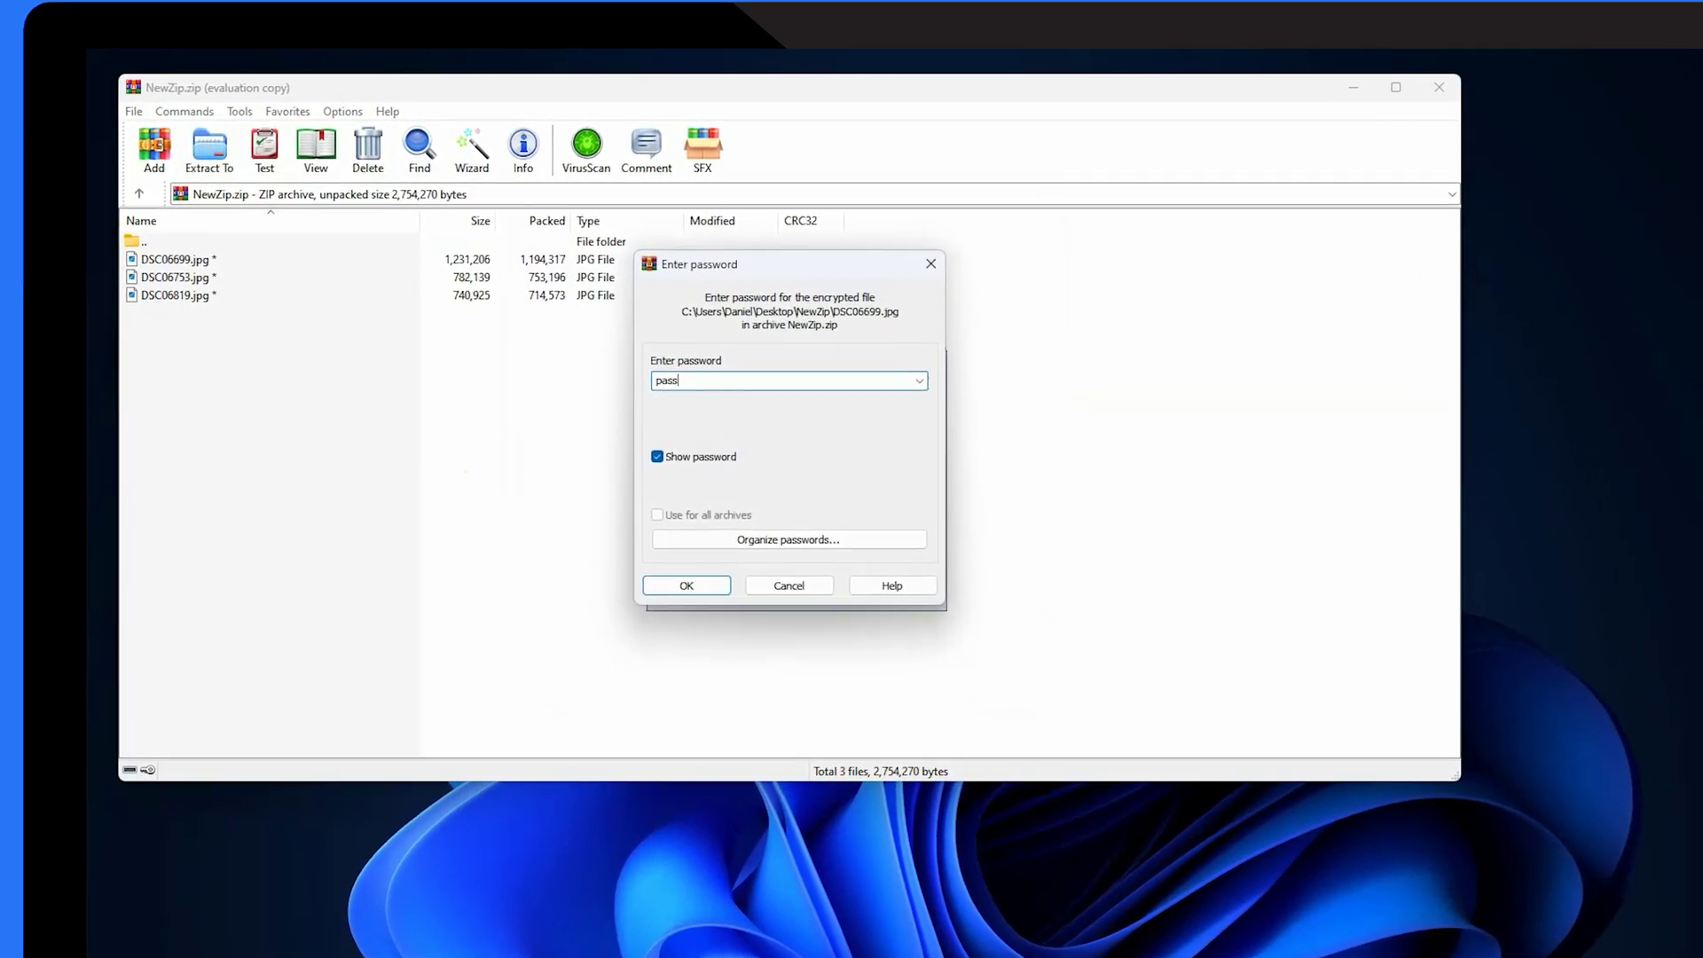
{"action": "type", "text": "word"}
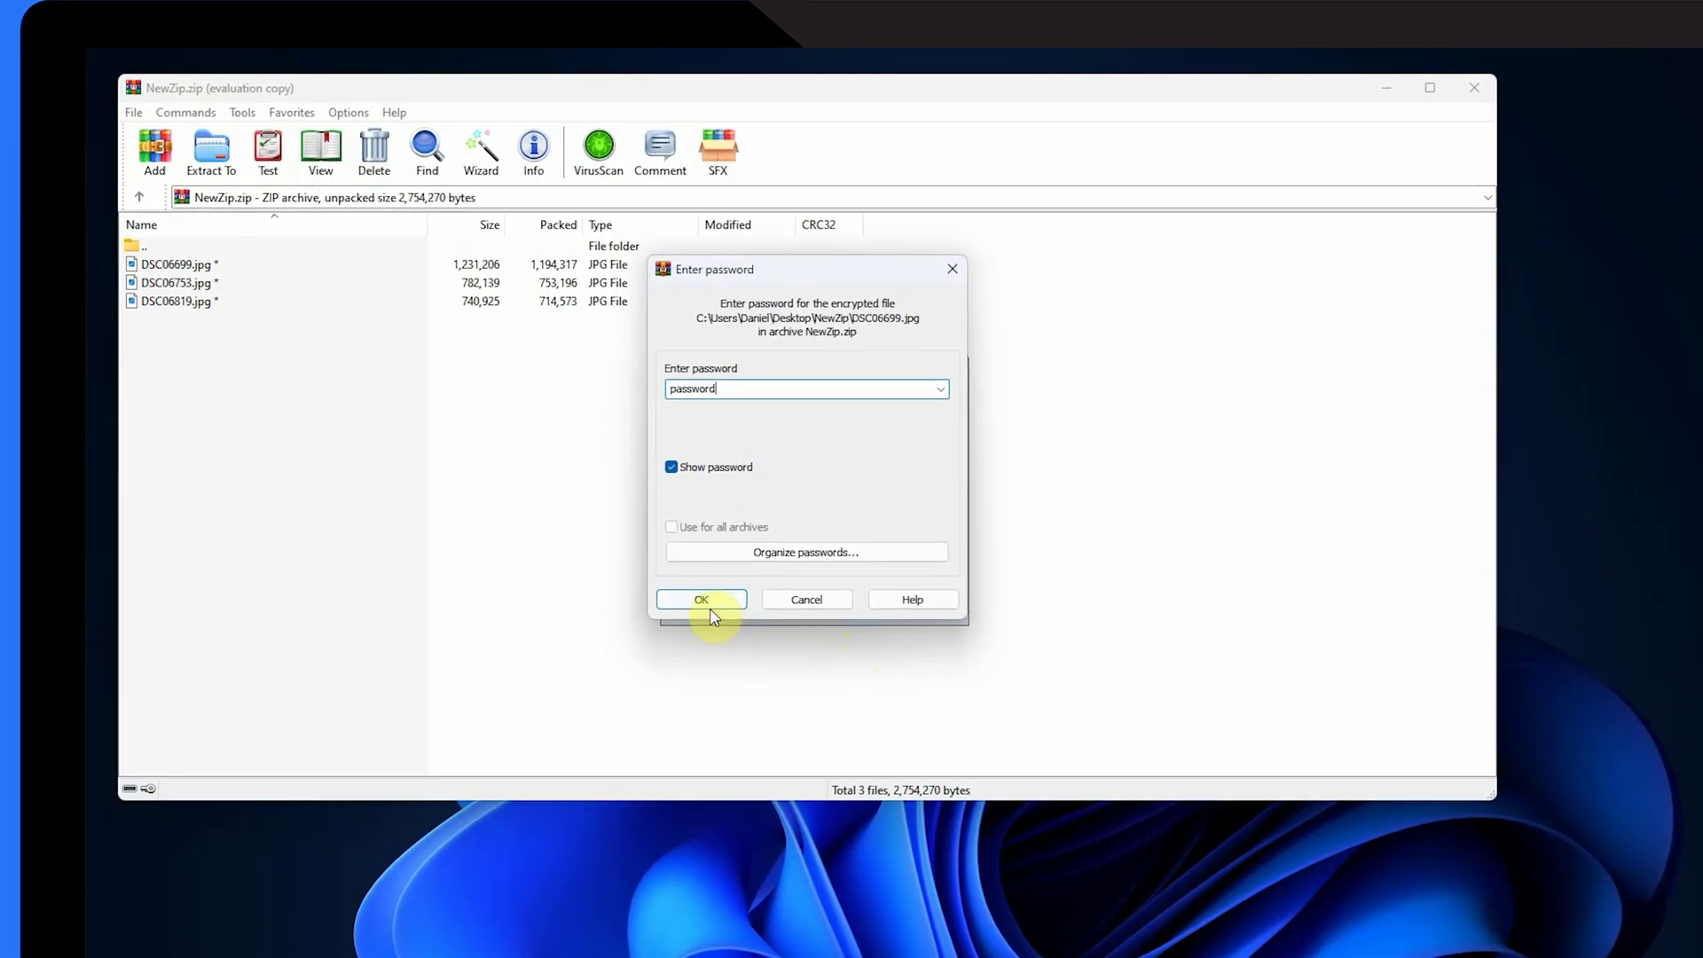
{"action": "left_click", "coordinate": [708, 607]}
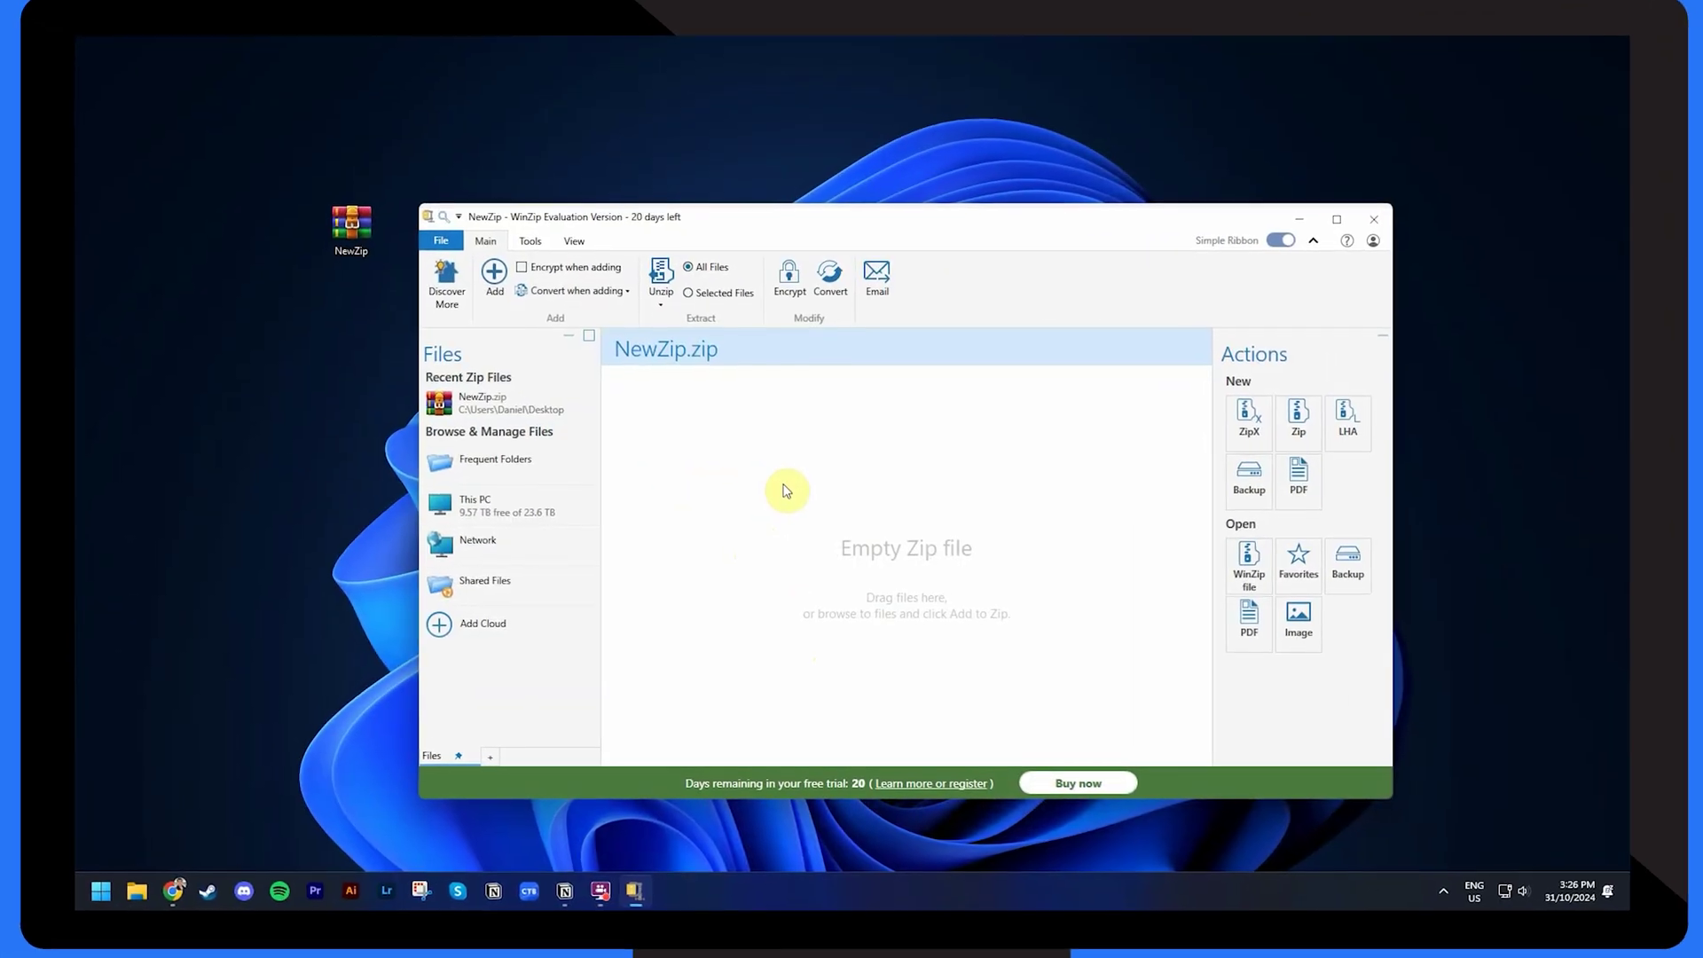
- Open the Desktop NewZip.zip in WinZip and decrypt its three JPG files with the archive password
{"action": "left_click", "coordinate": [441, 240]}
{"action": "mouse_move", "coordinate": [468, 298]}
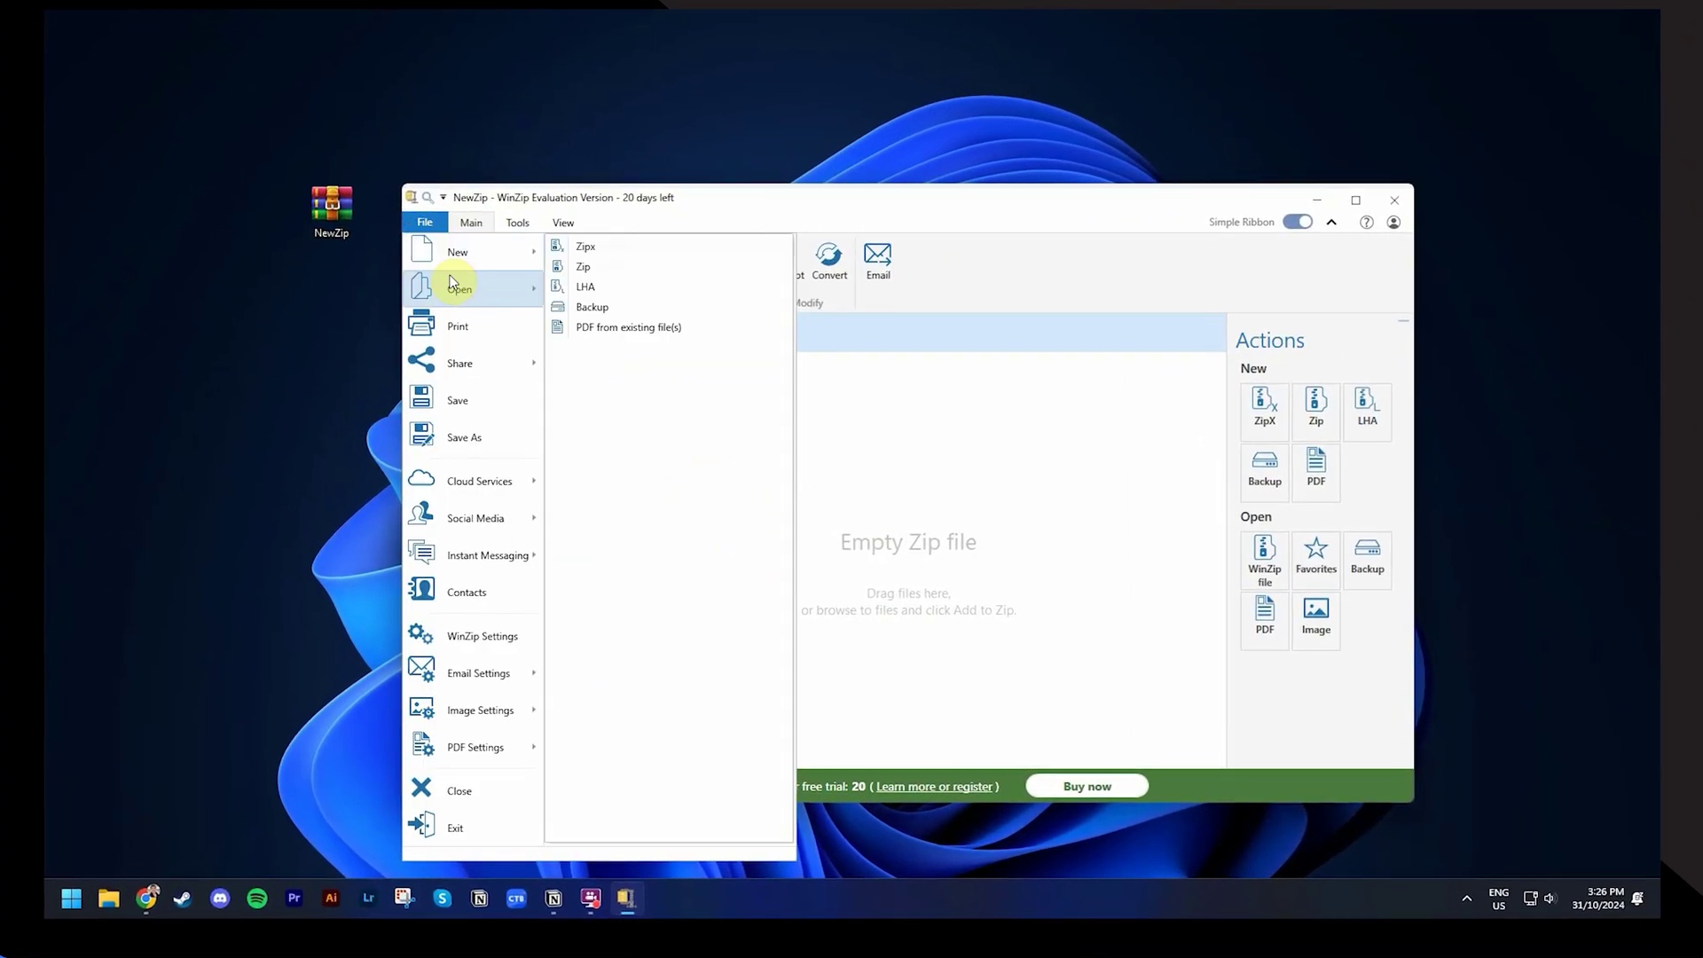
{"action": "left_click", "coordinate": [588, 248]}
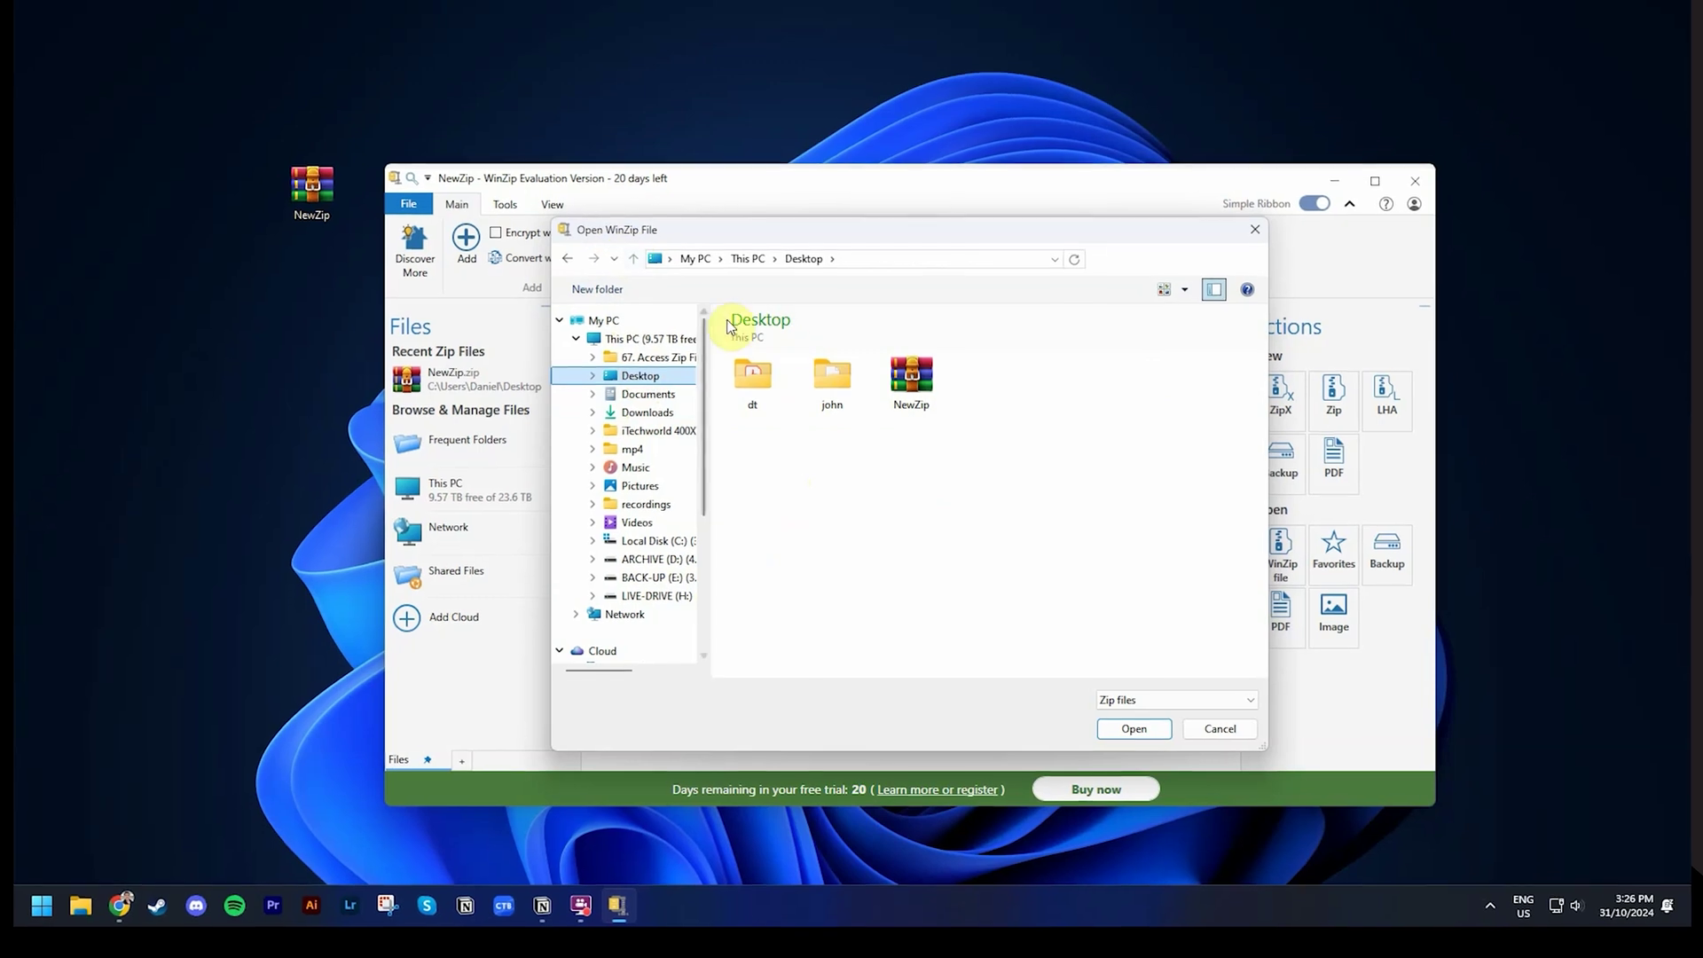
{"action": "left_click", "coordinate": [911, 377]}
{"action": "left_click", "coordinate": [1129, 730]}
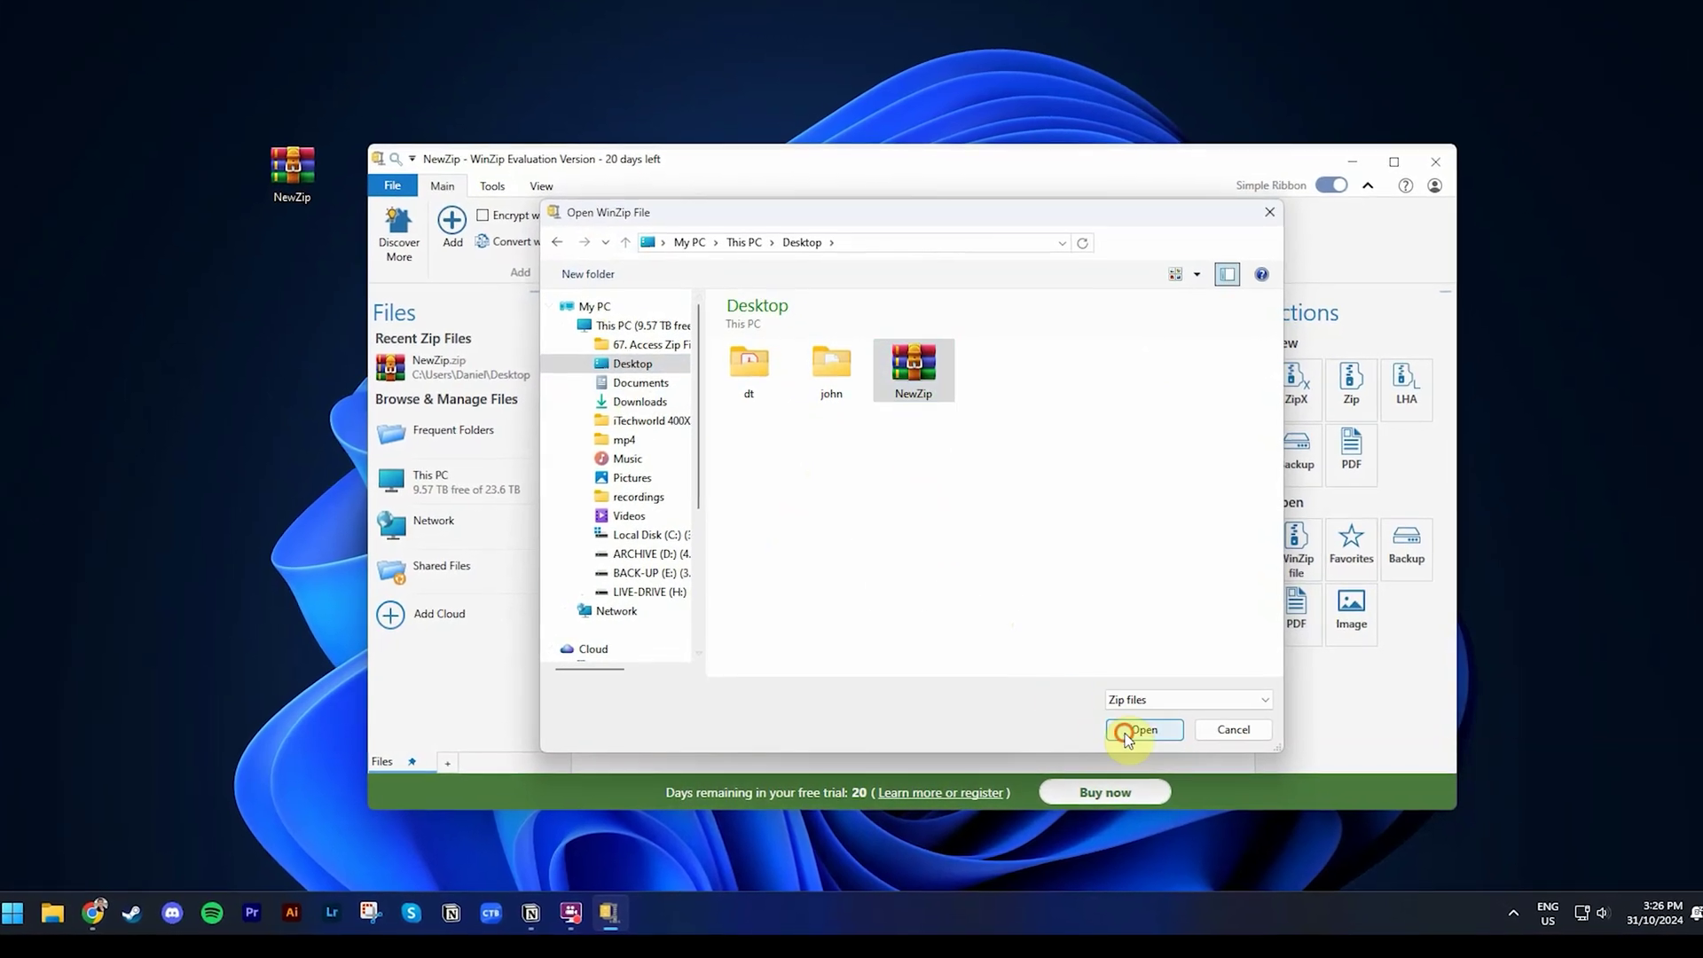
{"action": "type", "text": "1234567"}
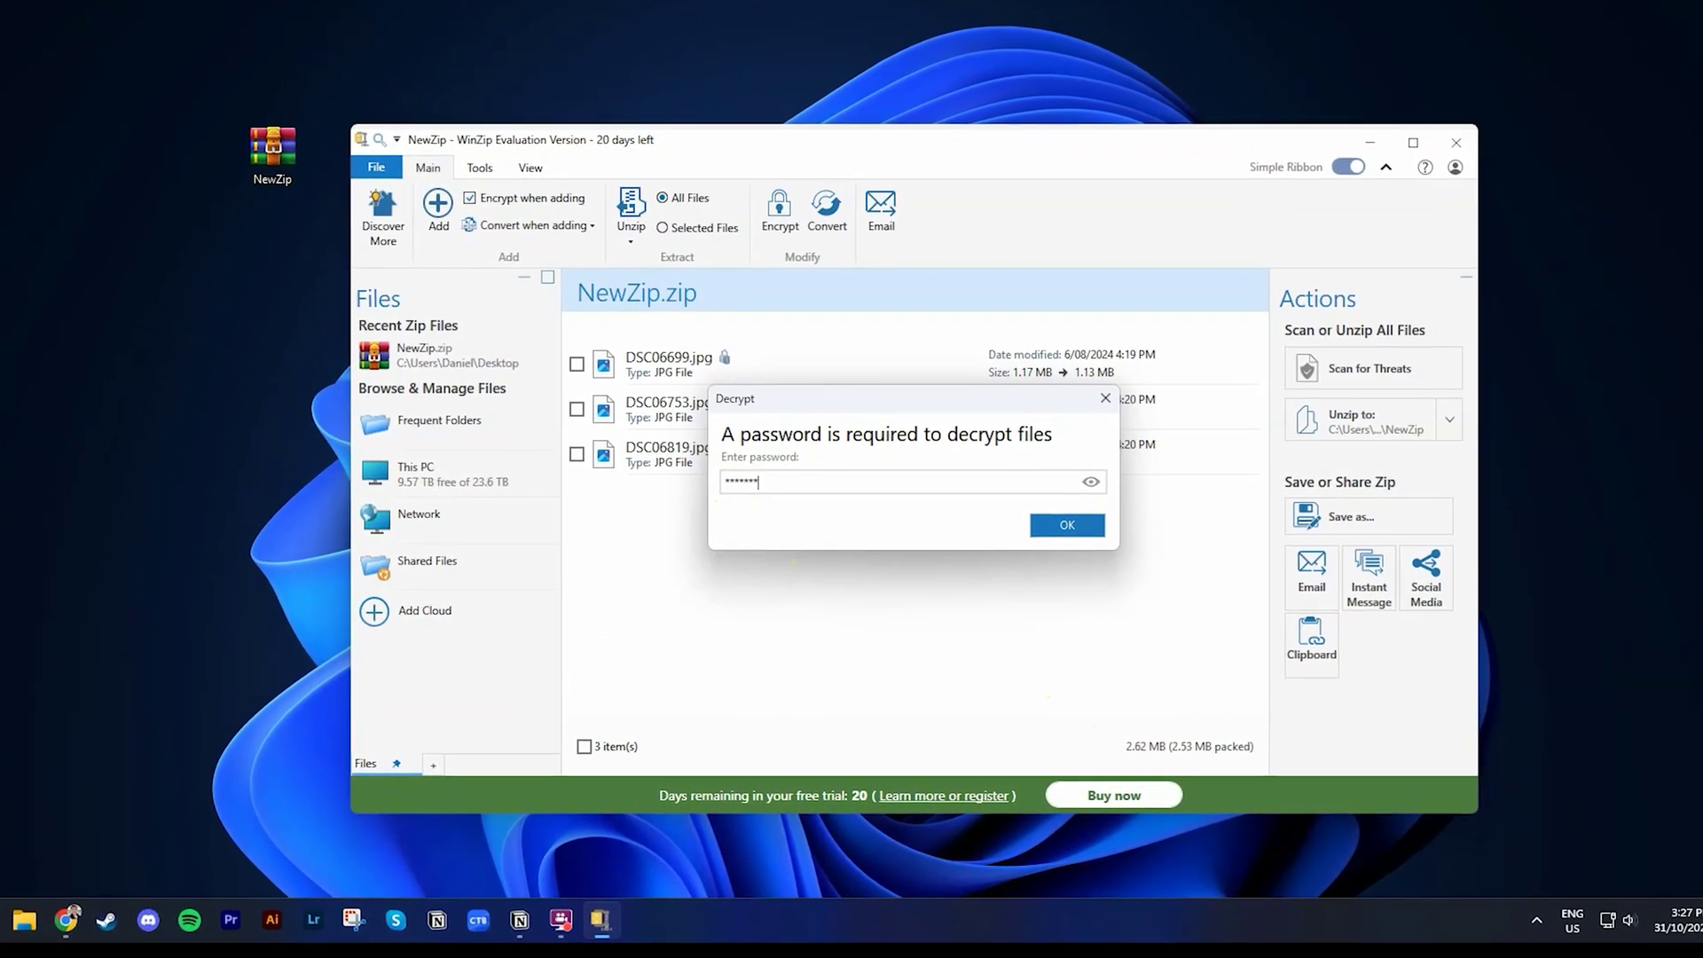
{"action": "left_click", "coordinate": [1064, 524]}
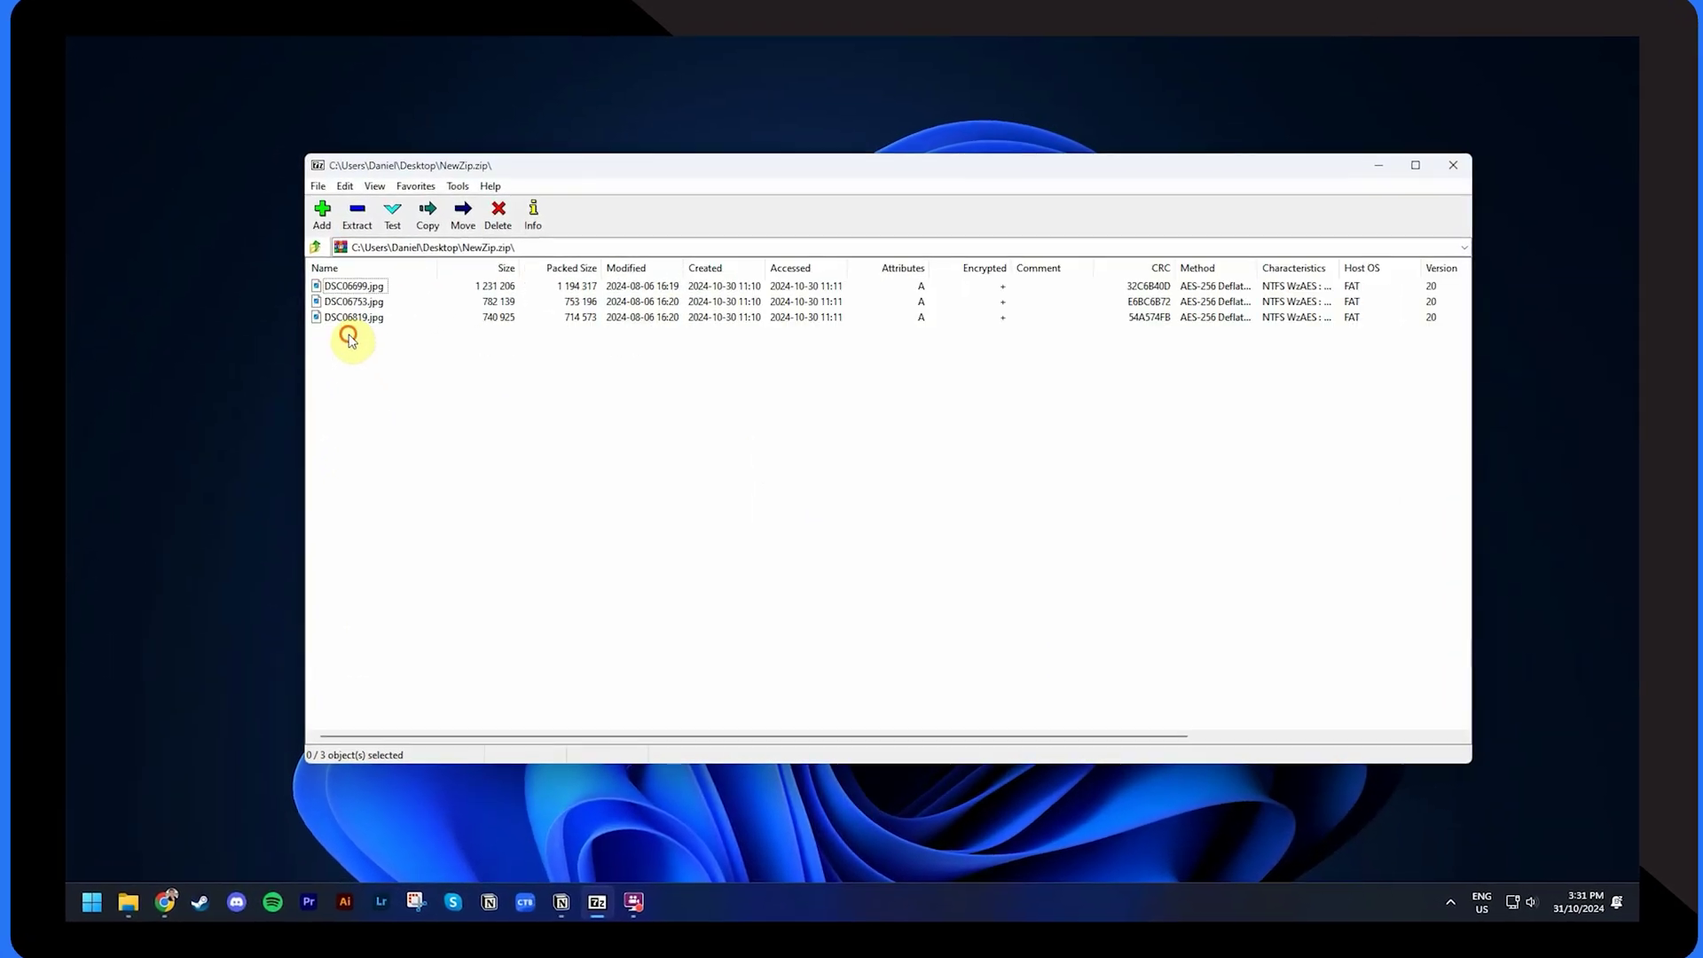
- Extract NewZip.zip's three JPGs to the Desktop with 7-Zip, entering the archive password
{"action": "left_click", "coordinate": [349, 219]}
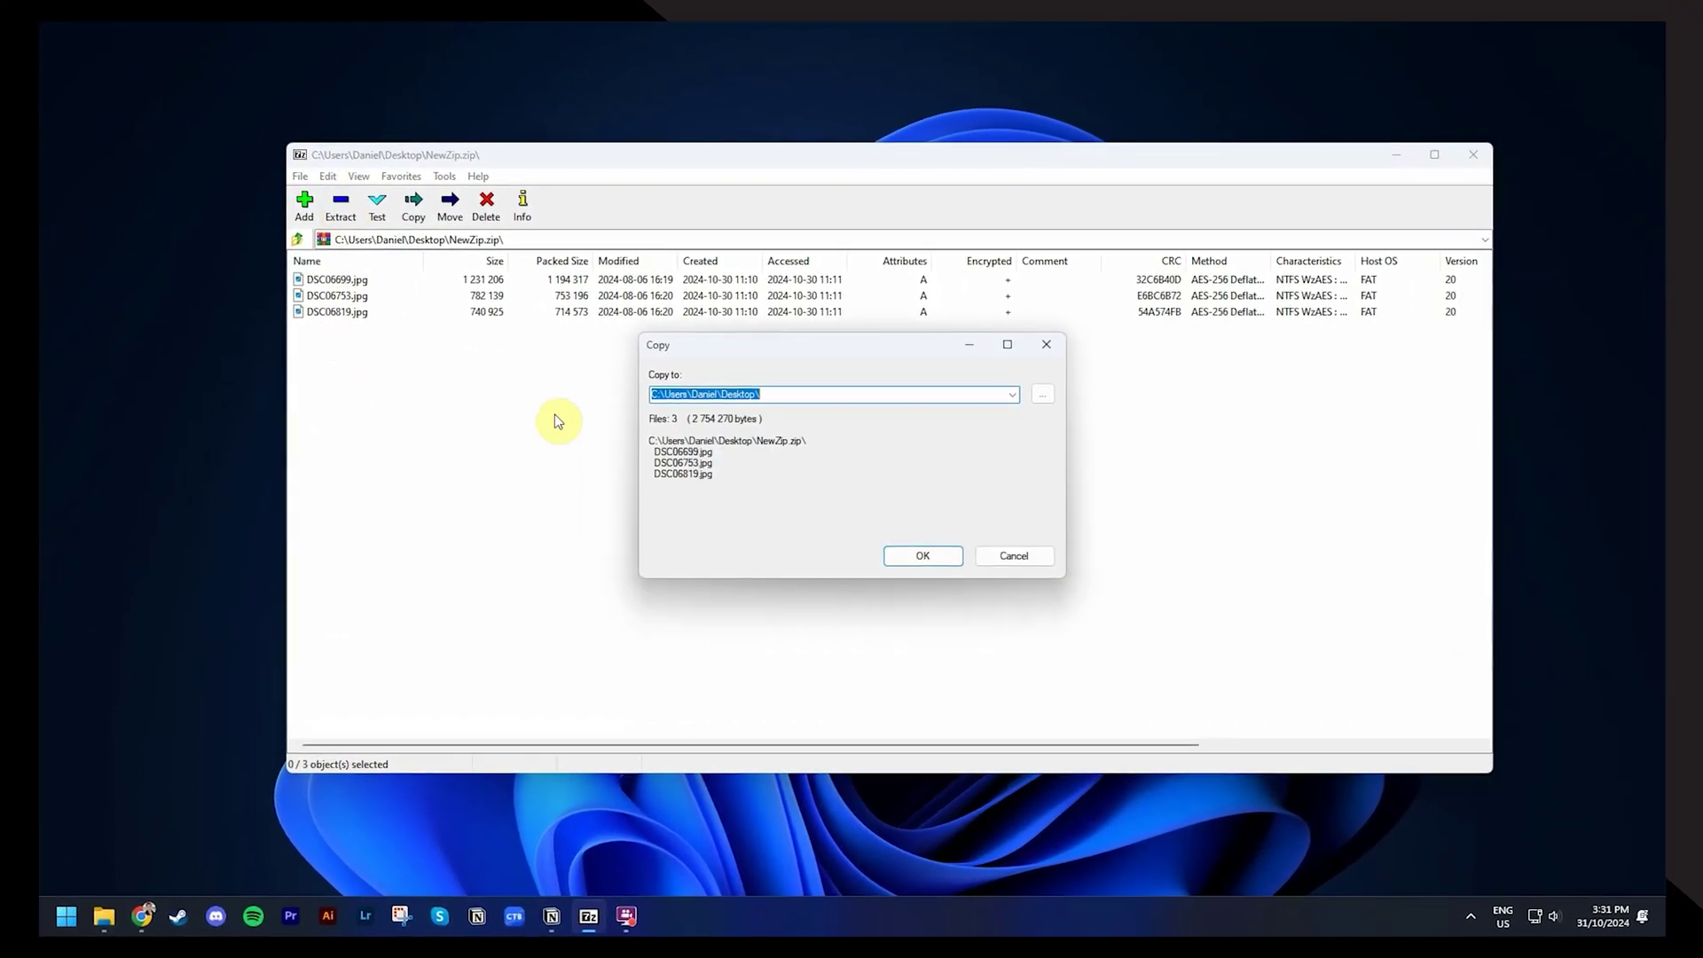
{"action": "left_click", "coordinate": [915, 548]}
{"action": "type", "text": "*******"}
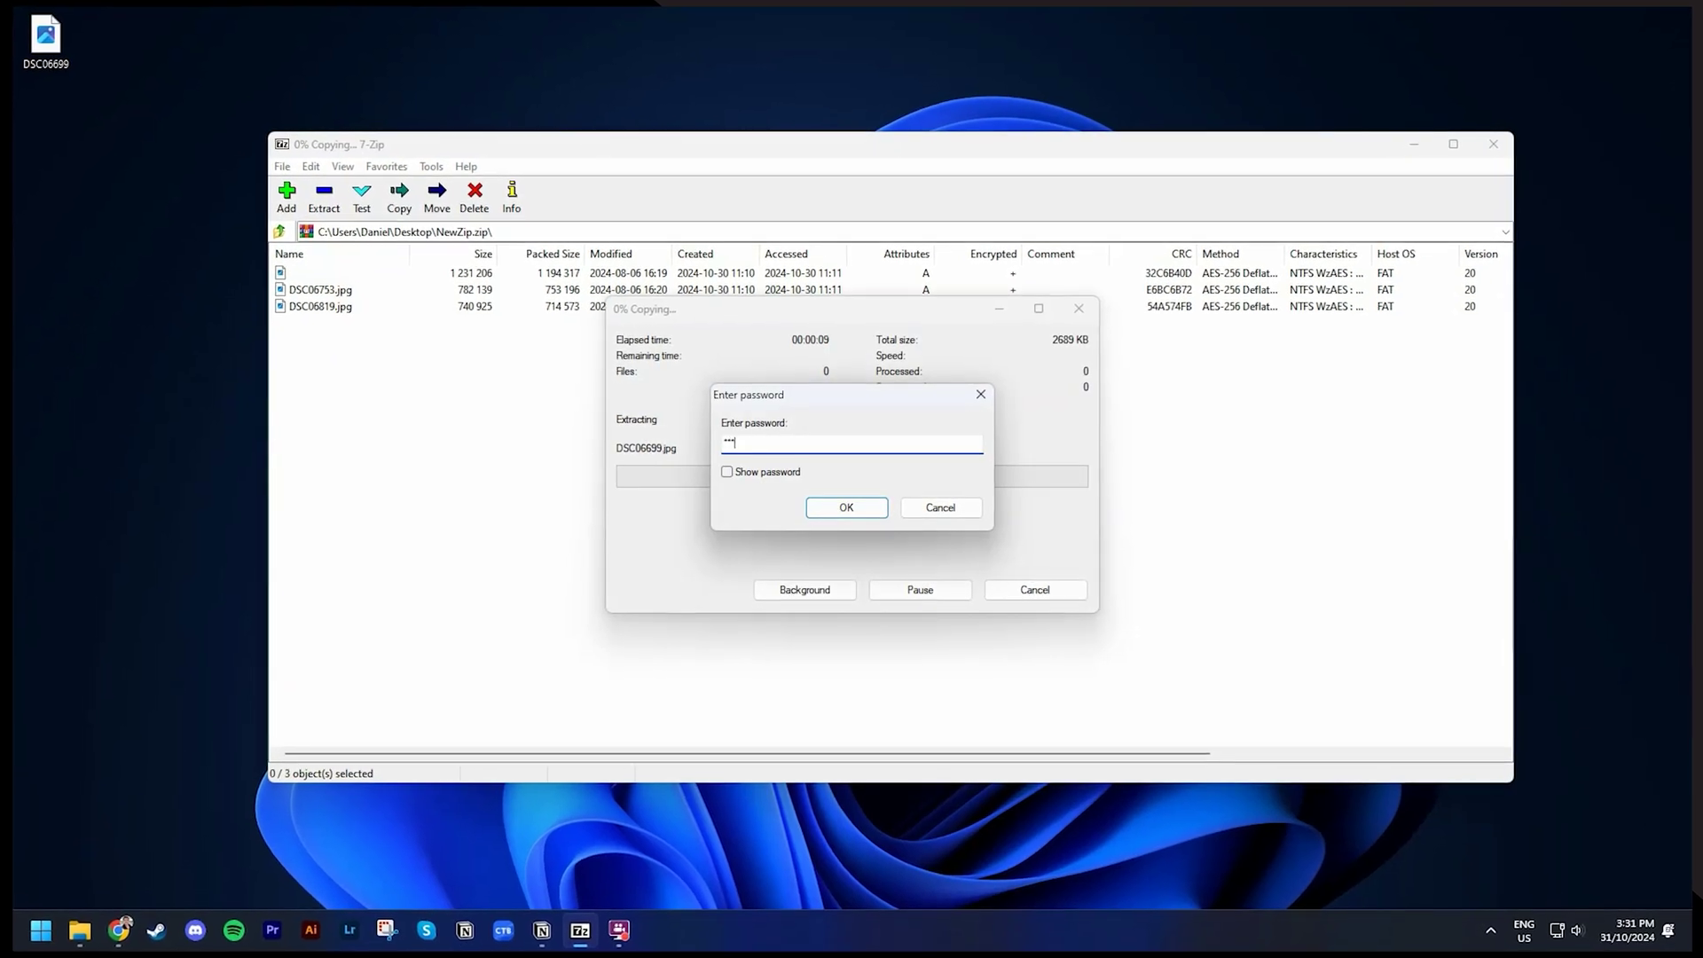
{"action": "type", "text": "*"}
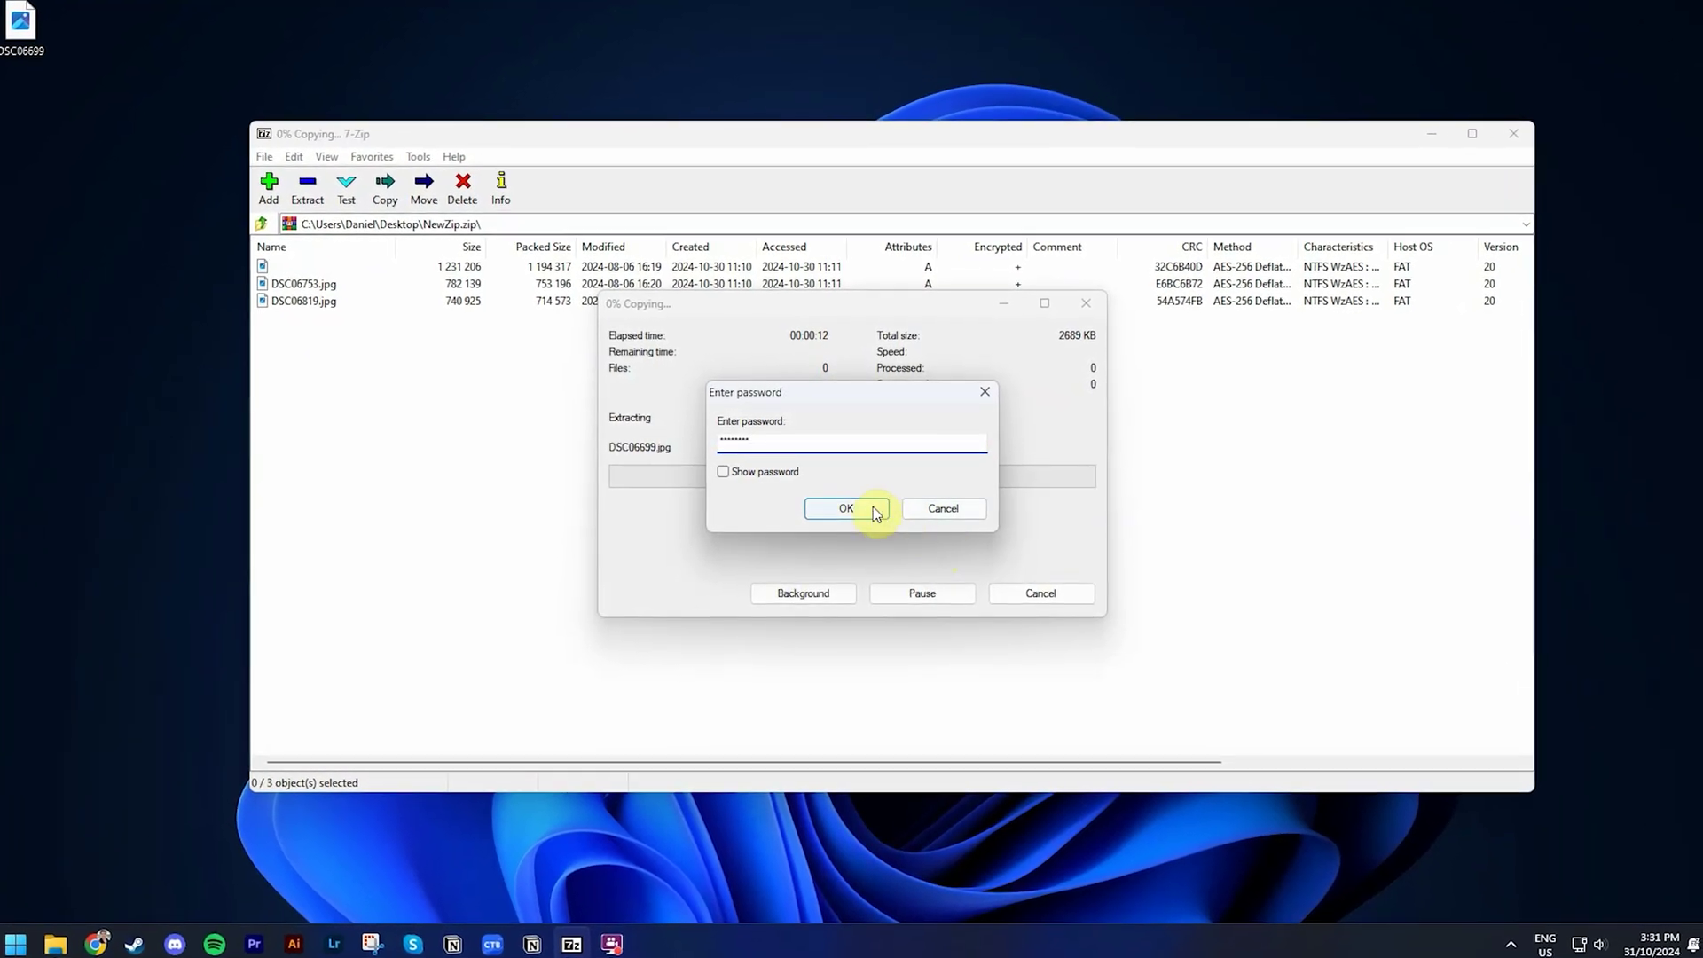
{"action": "left_click", "coordinate": [857, 512]}
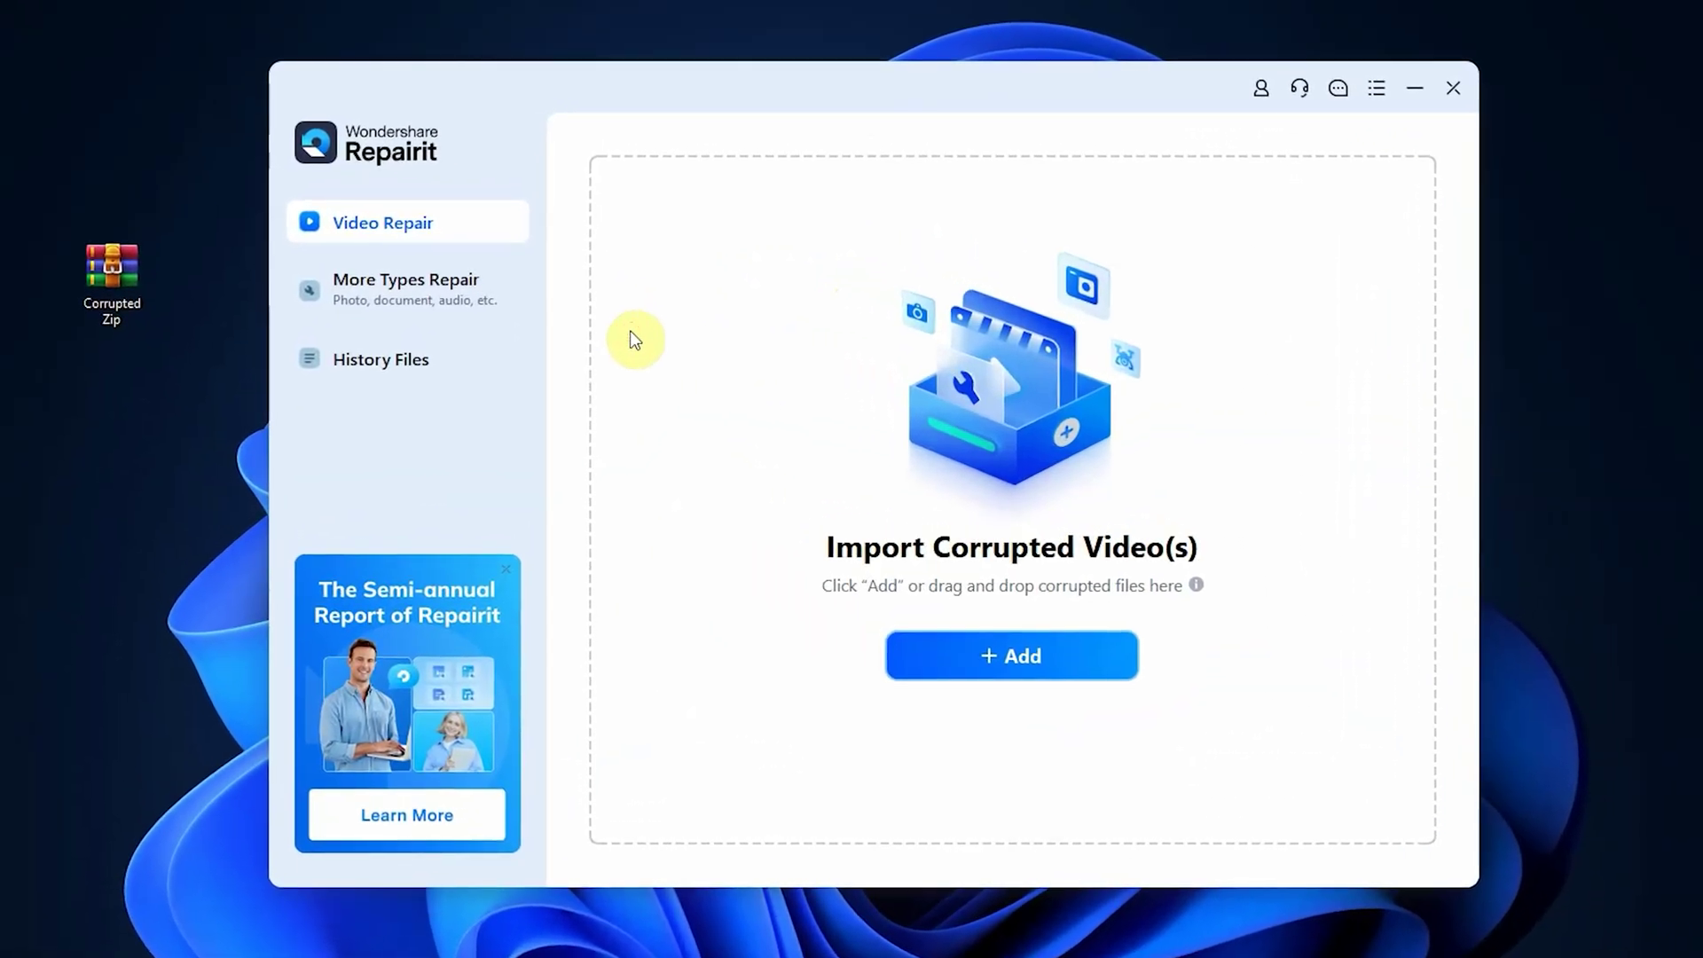
- Add Corrupted Zip.rar (2.54 MB) from the Desktop to Repairit's File Repair list
{"action": "left_click", "coordinate": [401, 296]}
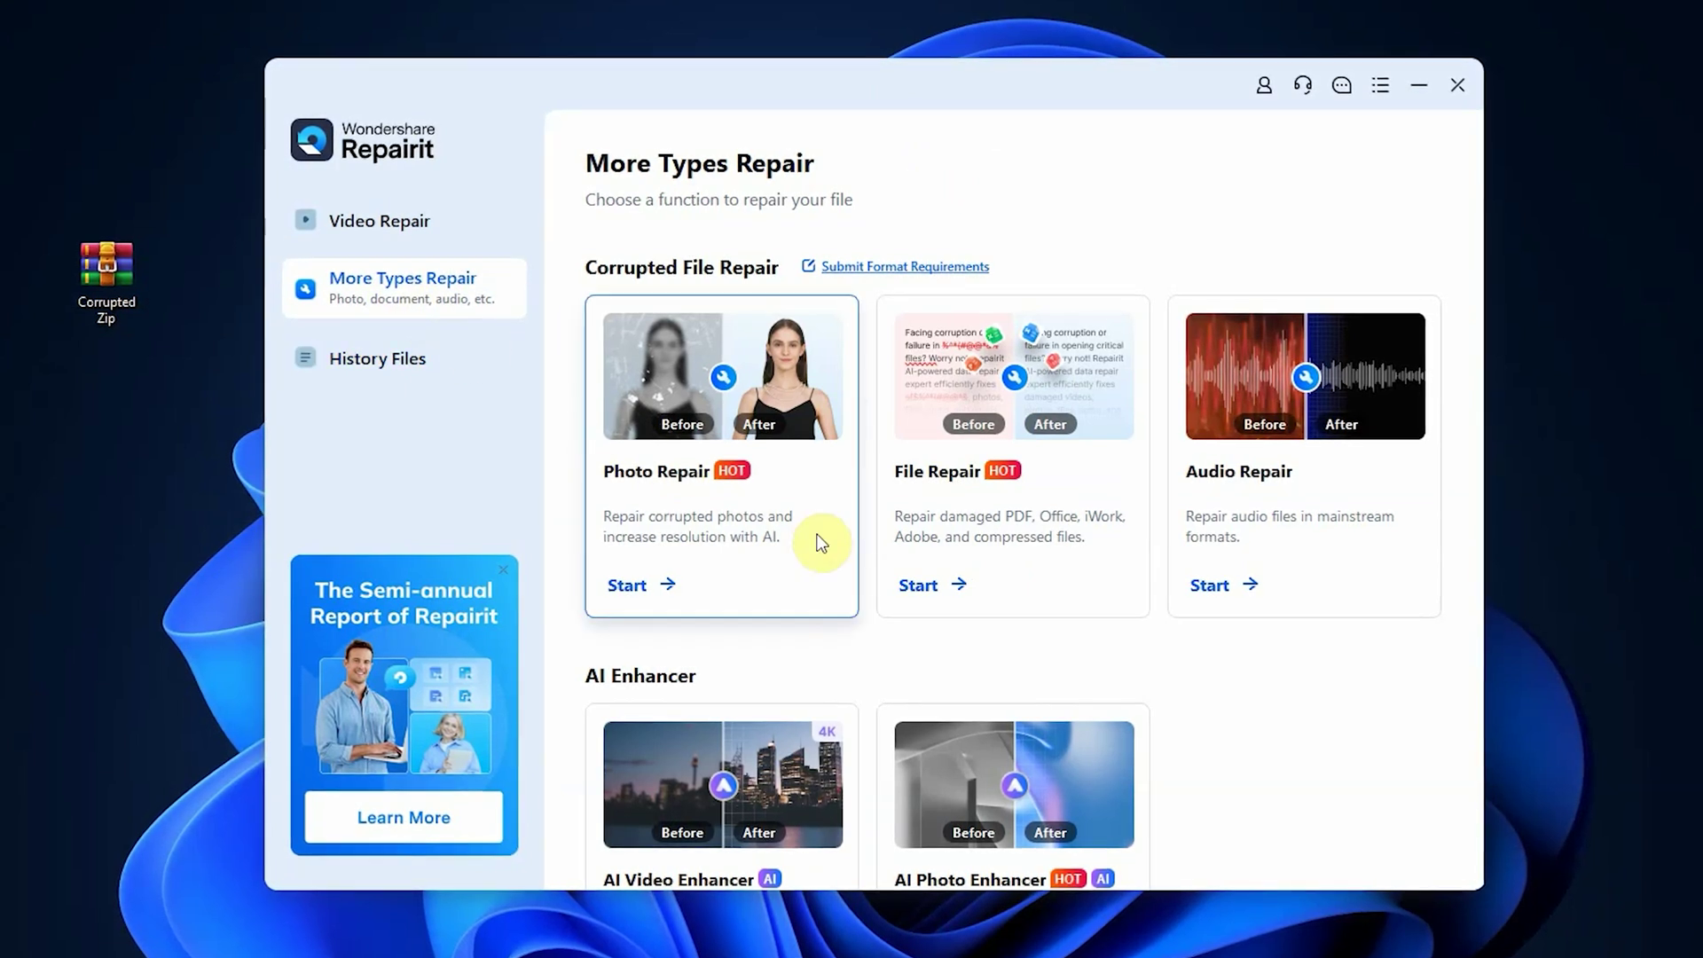
{"action": "left_click", "coordinate": [919, 586]}
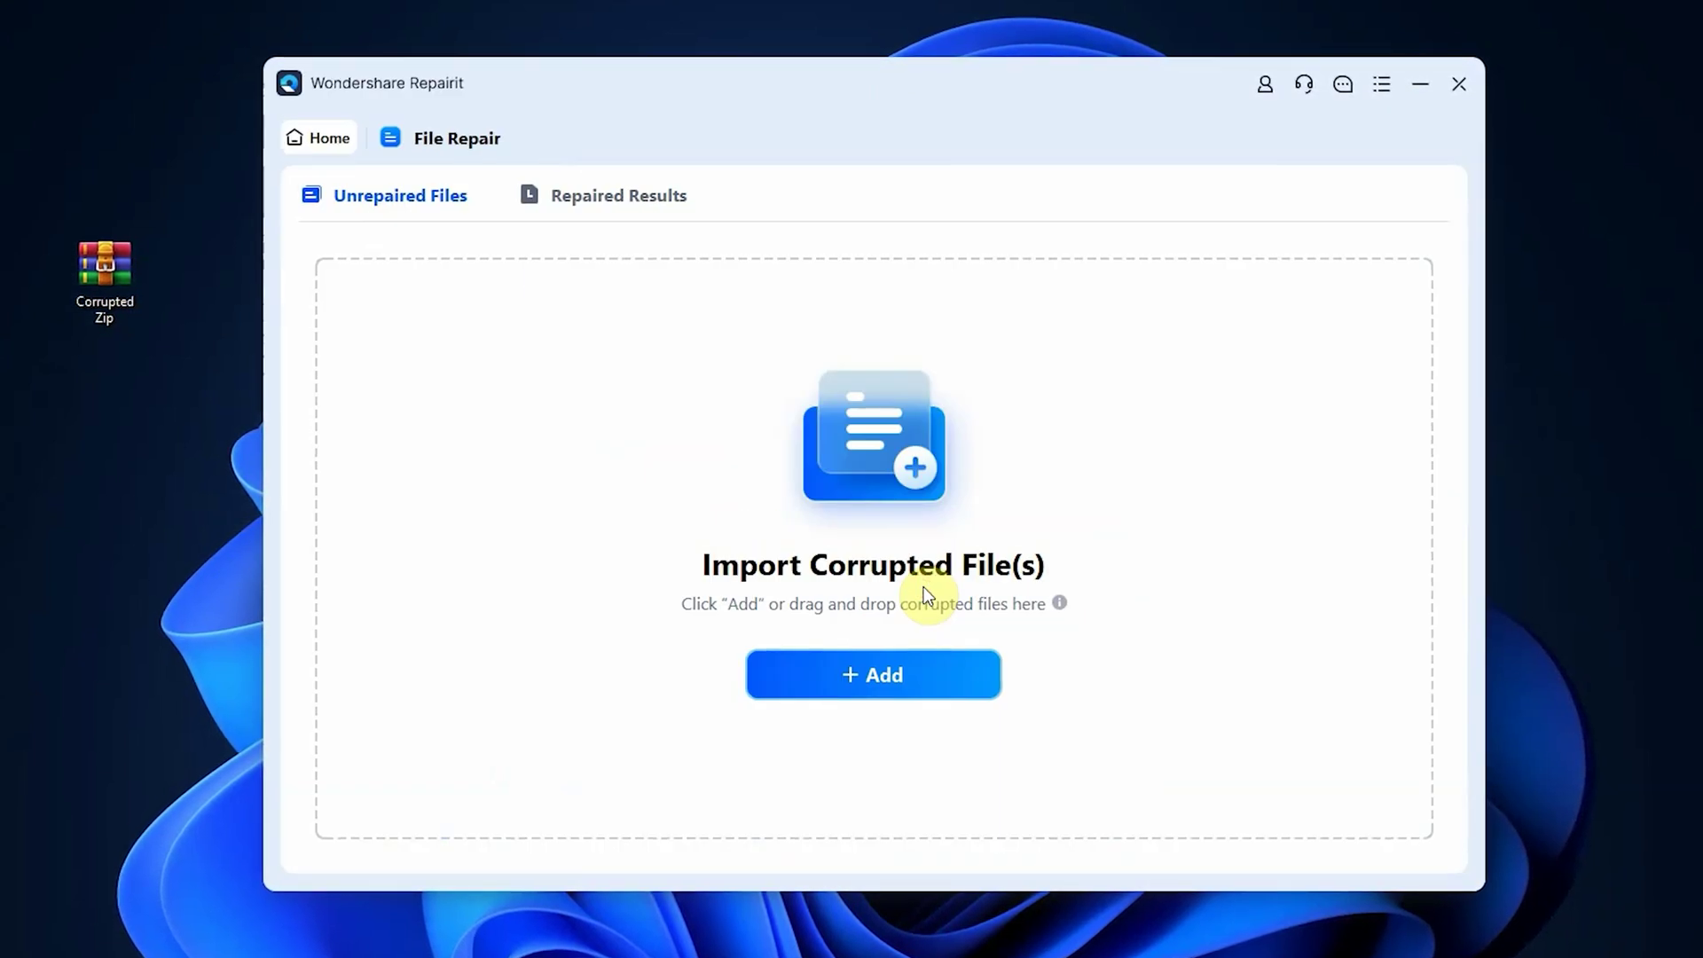
{"action": "left_click", "coordinate": [856, 677]}
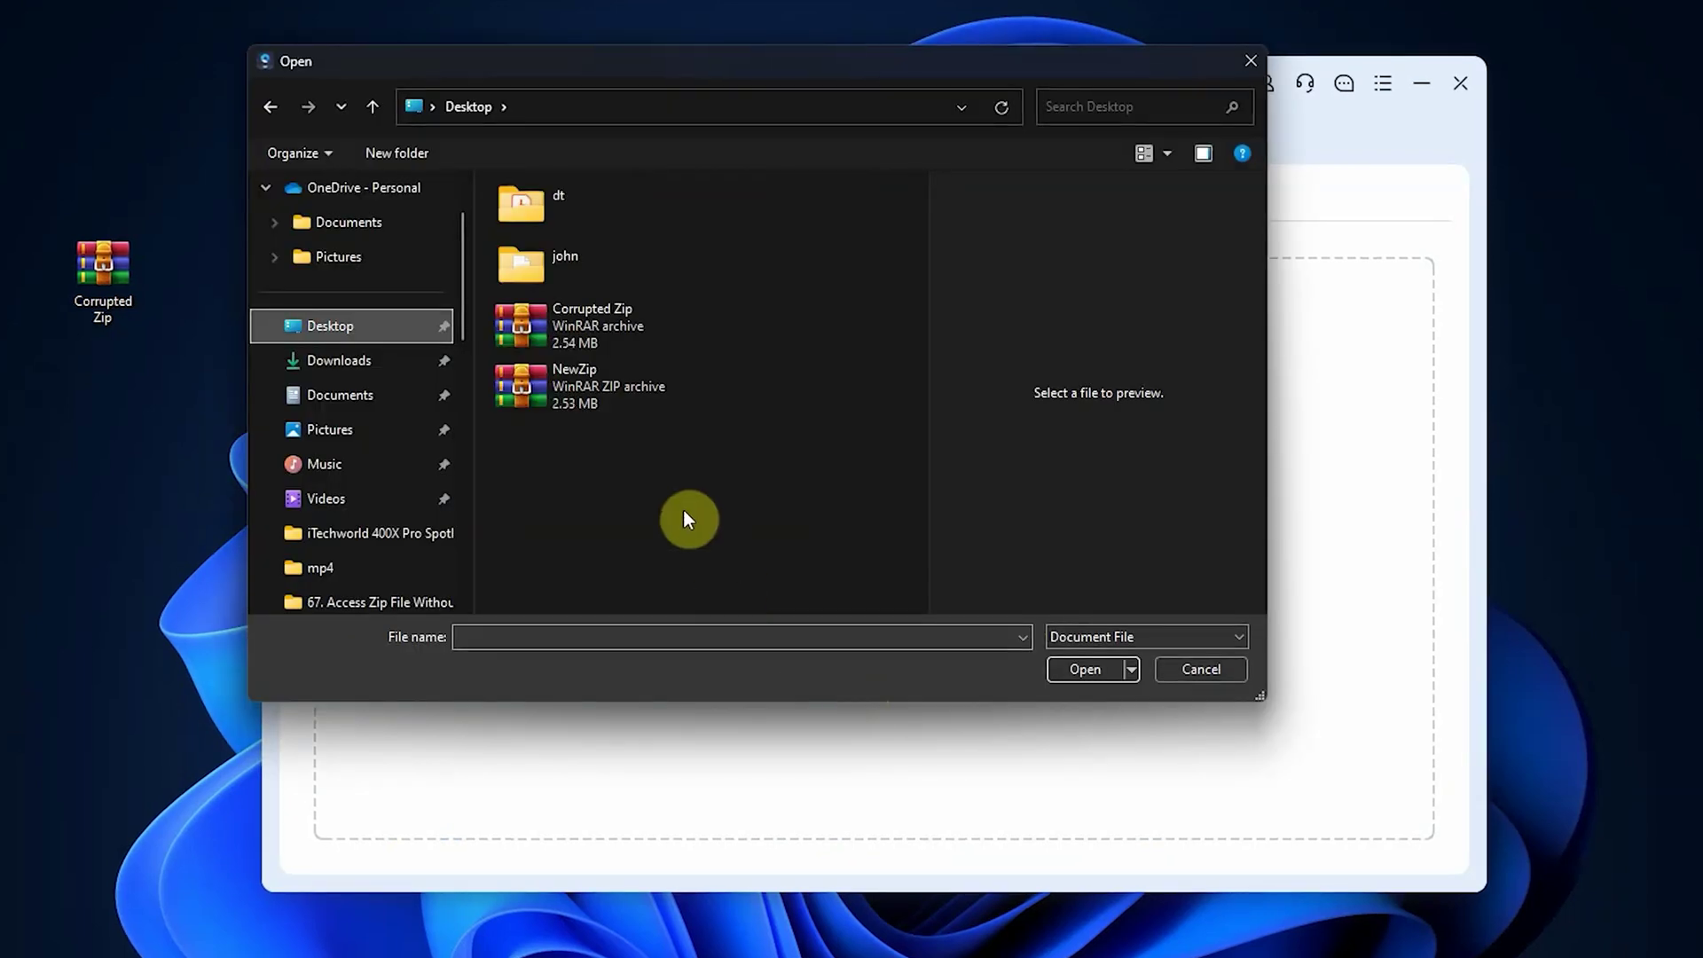
{"action": "left_click", "coordinate": [567, 335]}
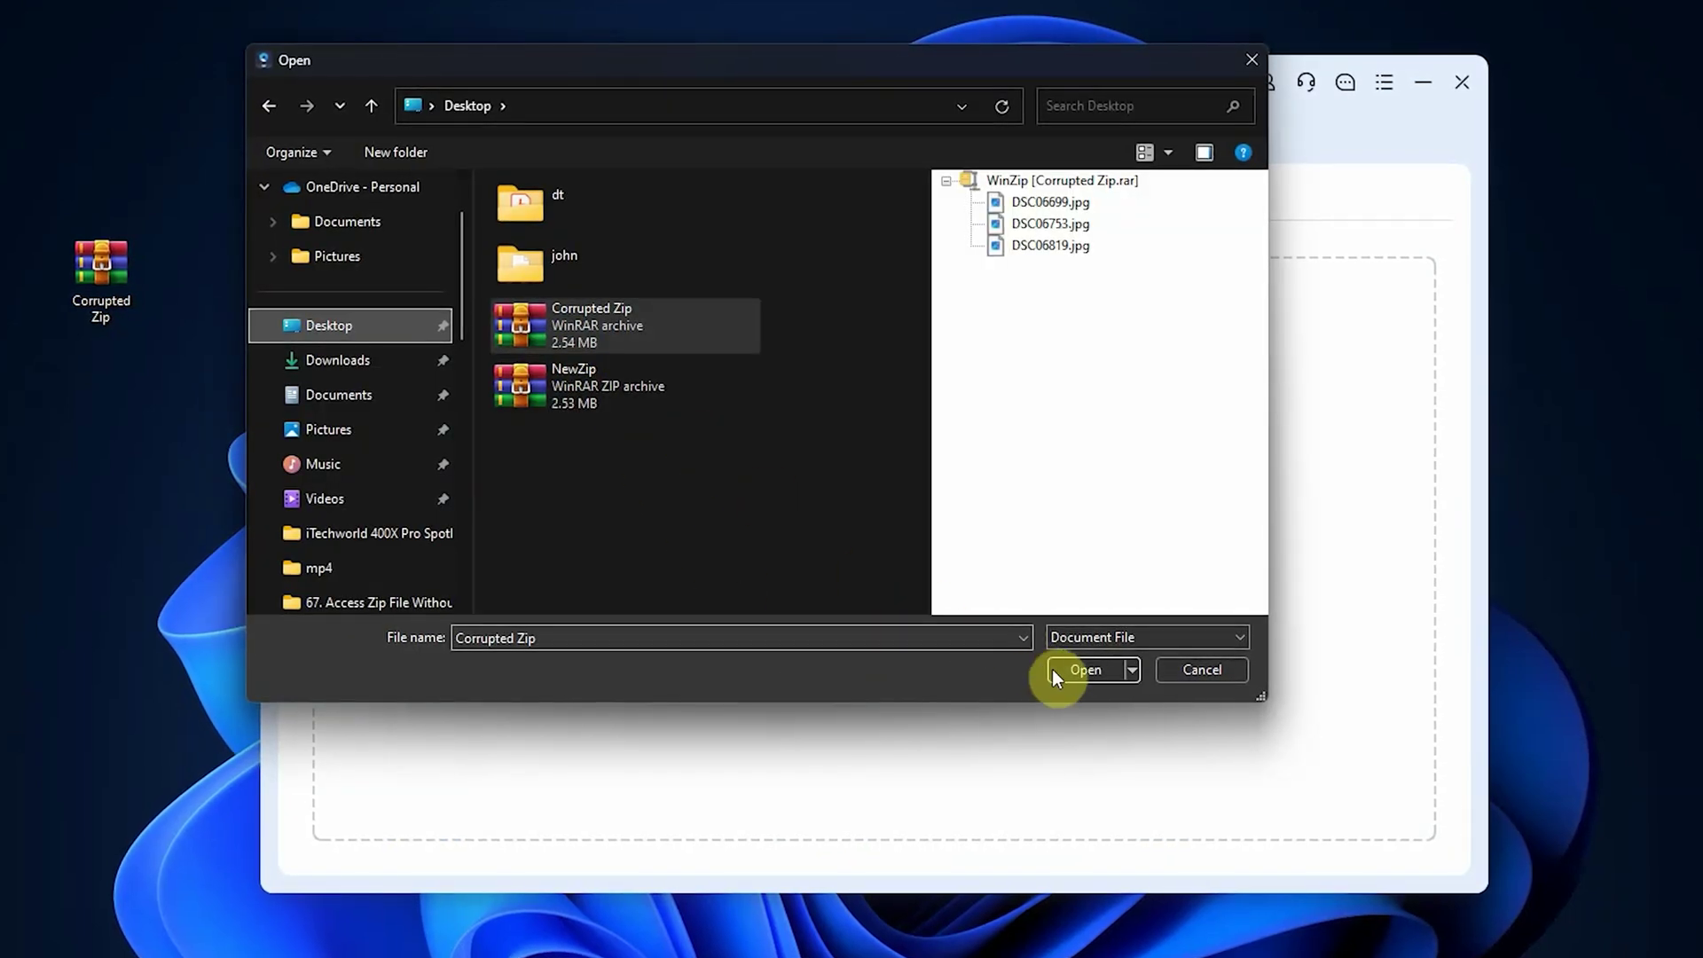
{"action": "left_click", "coordinate": [1072, 671]}
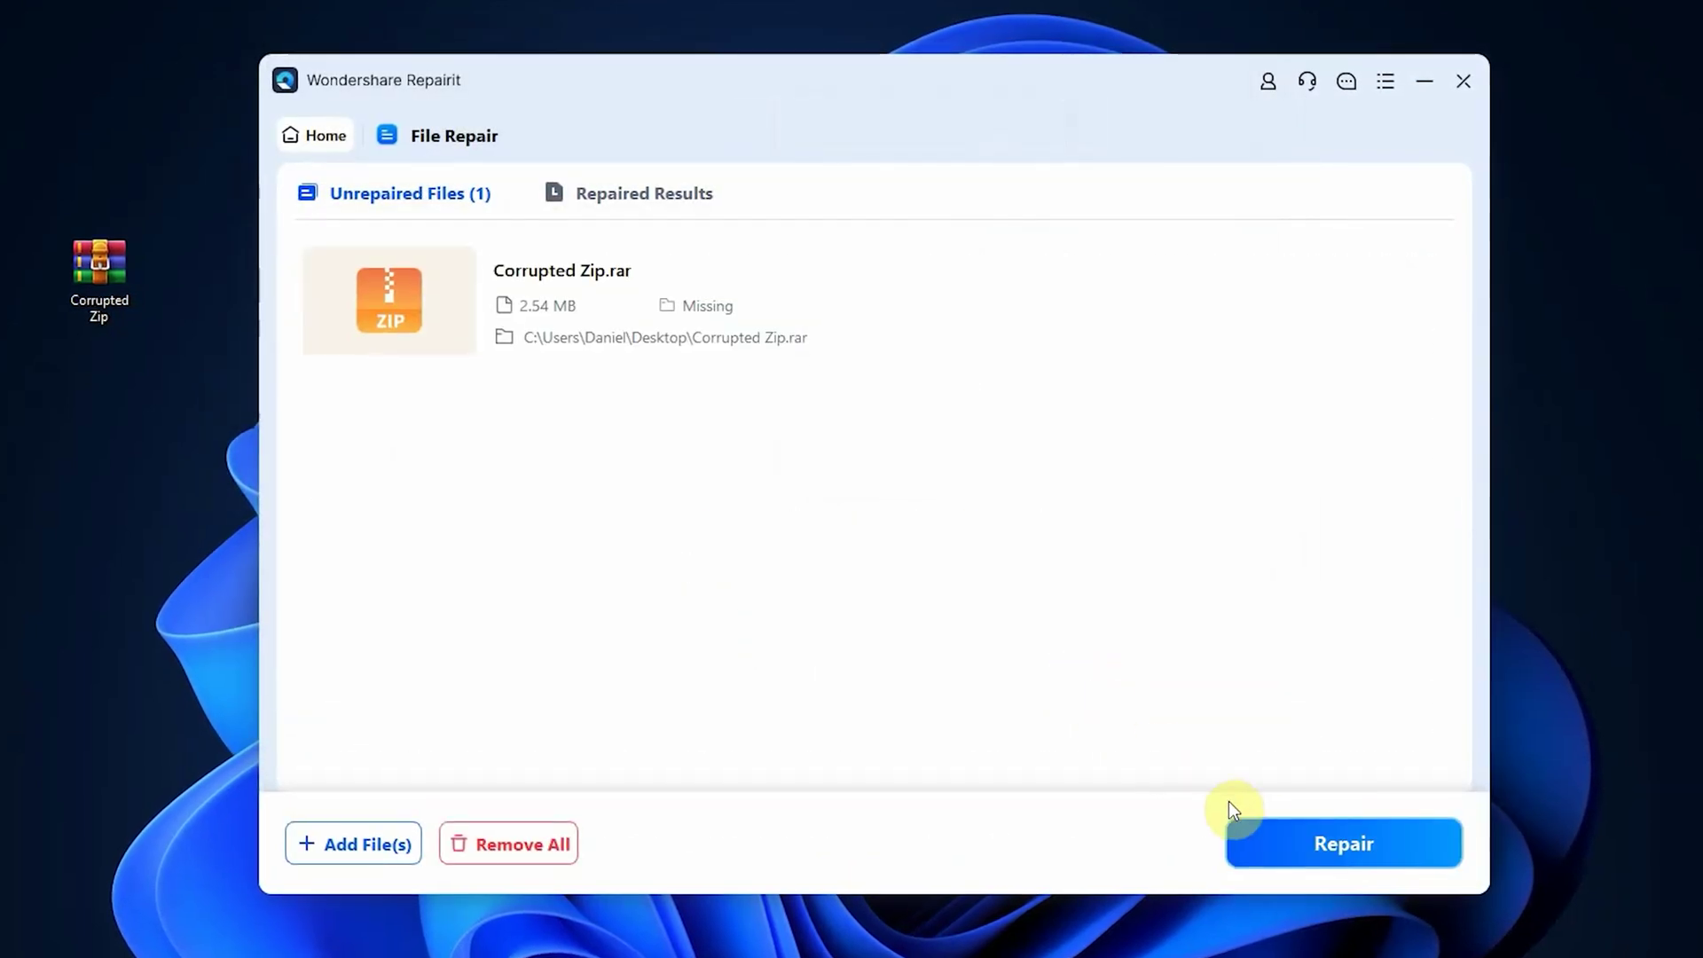
- Repair Corrupted Zip.rar, check its three recovered JPGs in the preview, and begin saving it
{"action": "left_click", "coordinate": [1306, 843]}
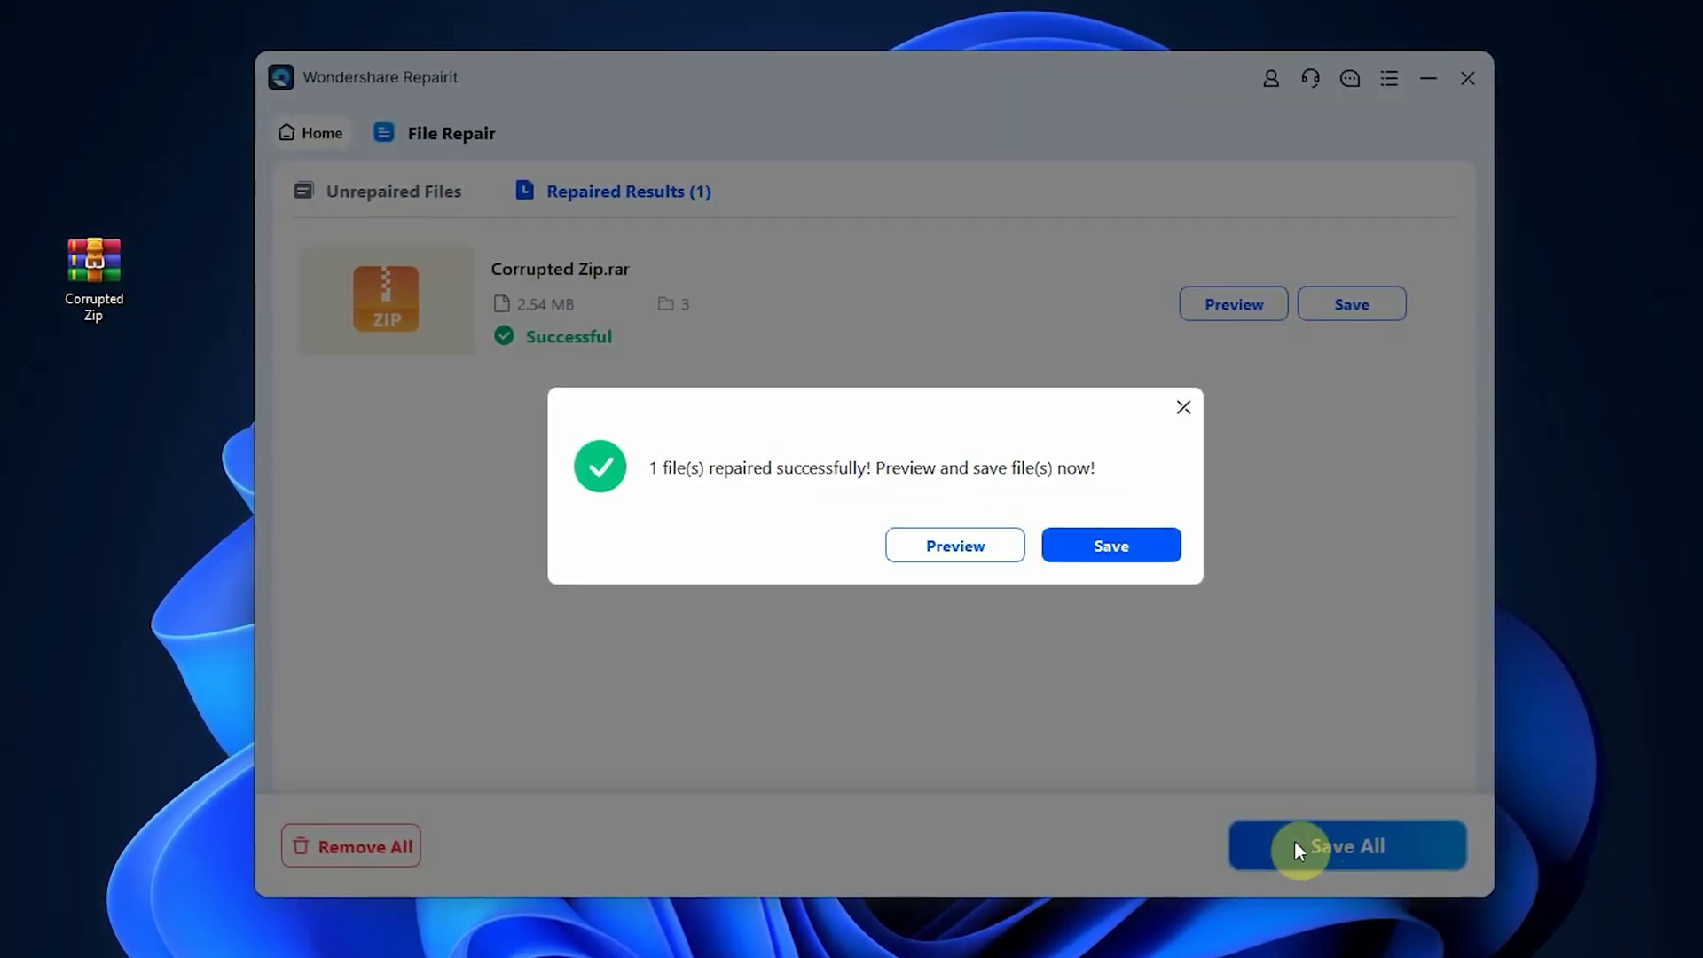
{"action": "left_click", "coordinate": [958, 544]}
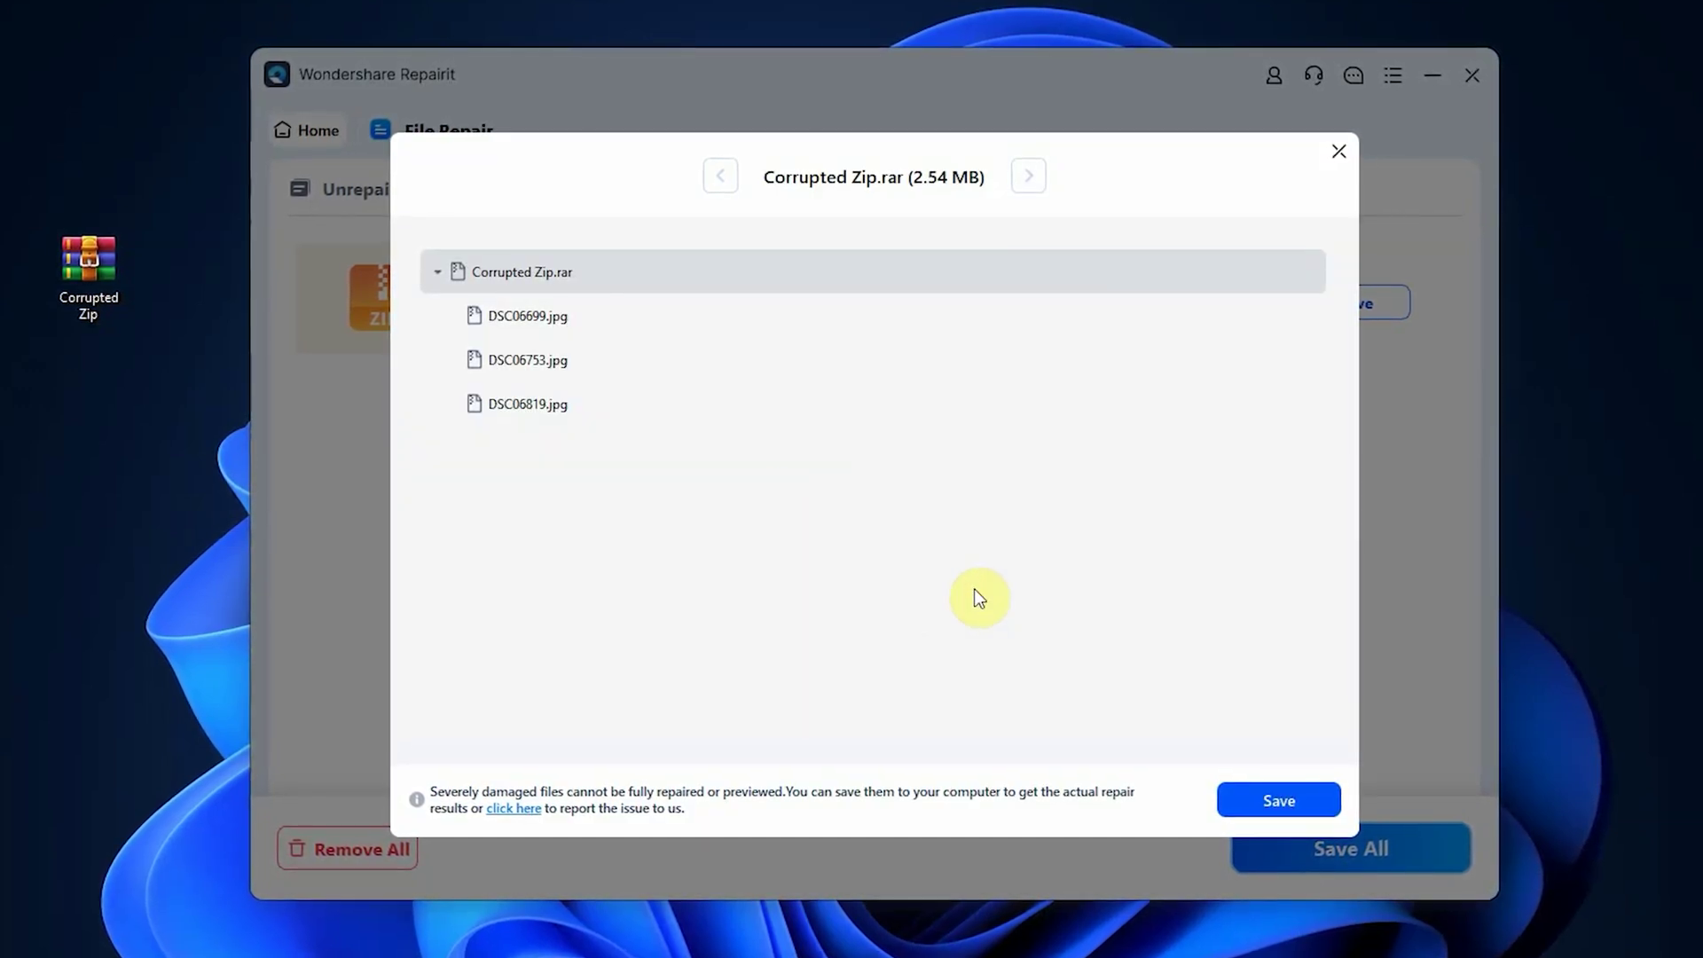
{"action": "left_click", "coordinate": [1228, 811]}
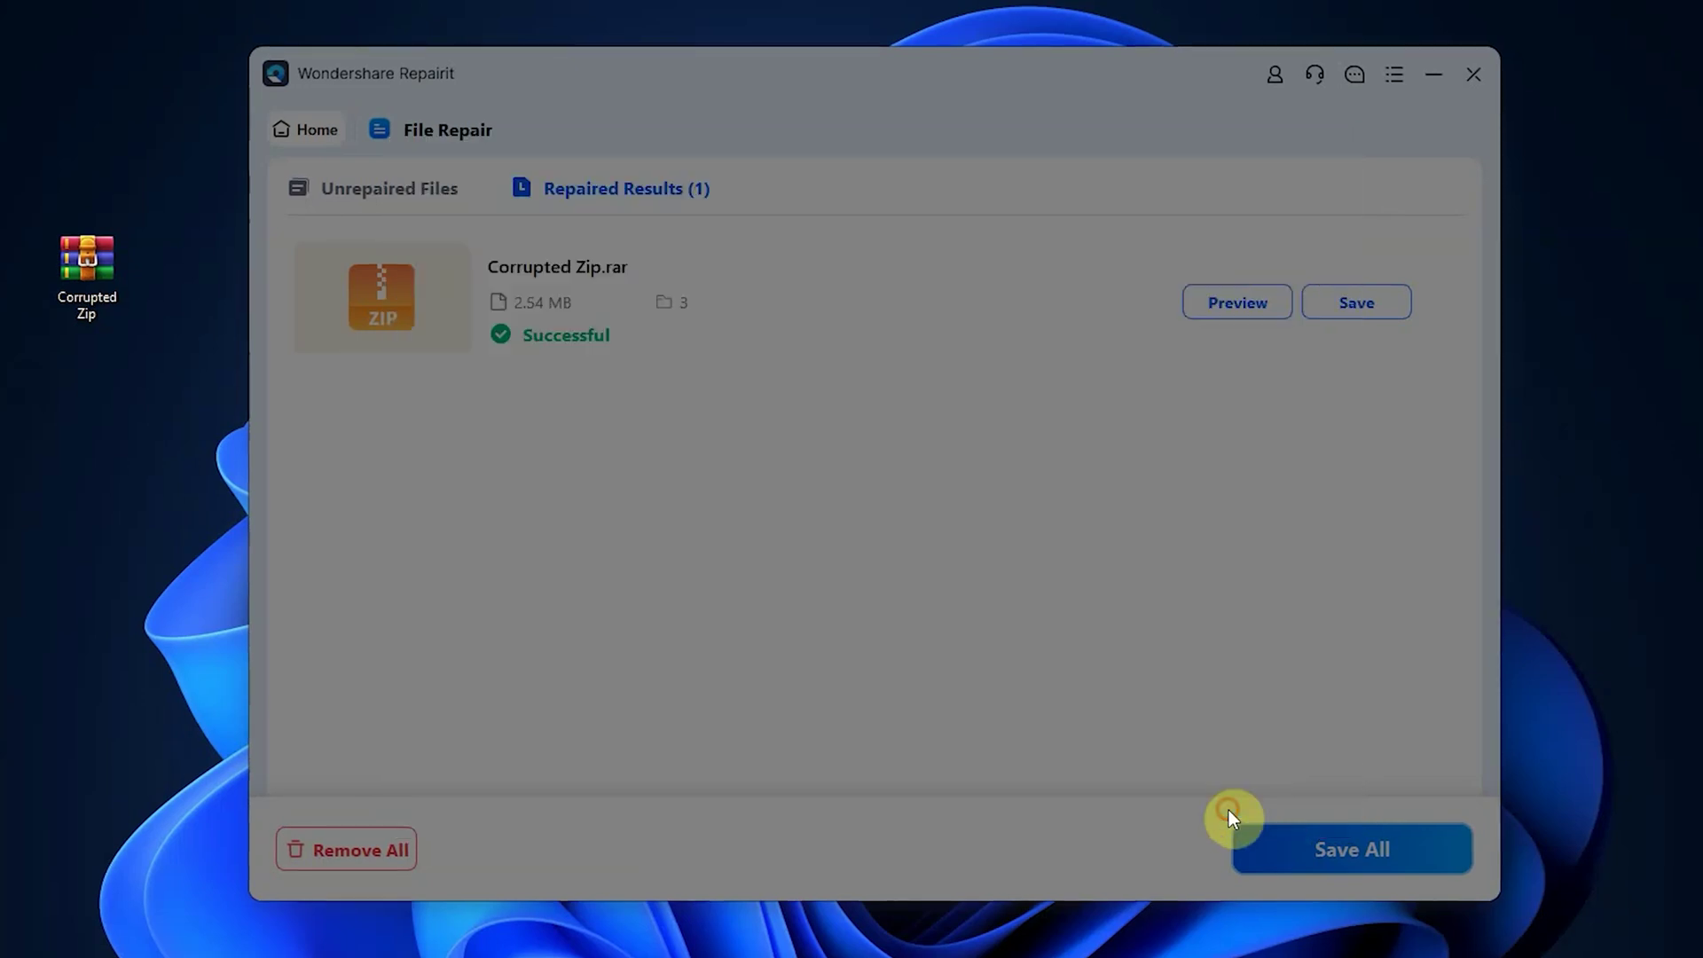